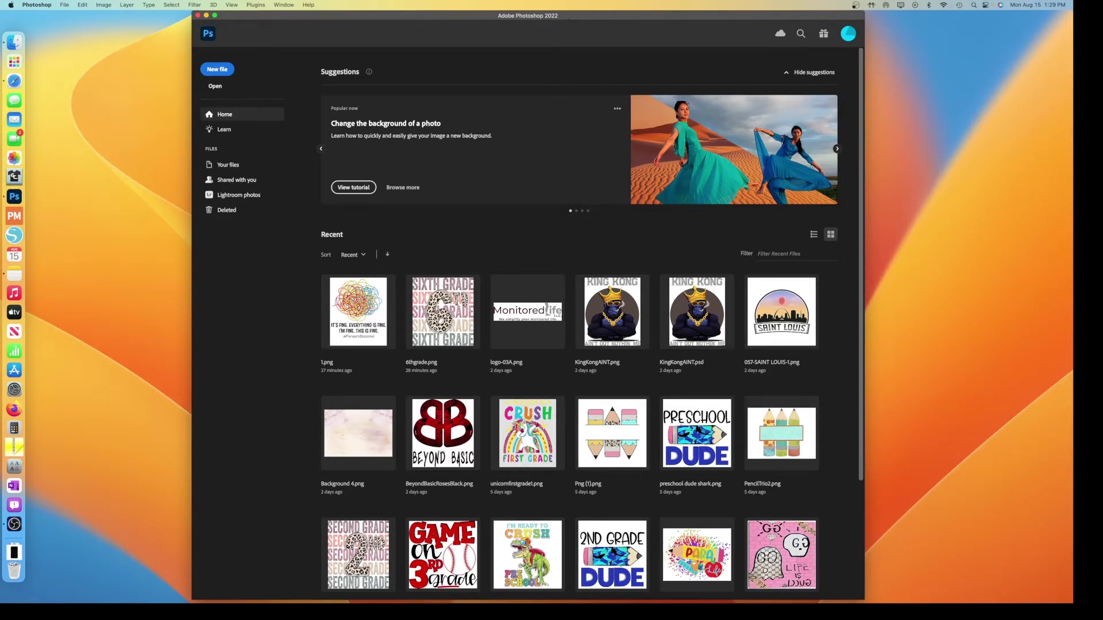
# Step: Switch to Safari and go to designedlyfe.com in a new tab
pyautogui.click(498, 32)
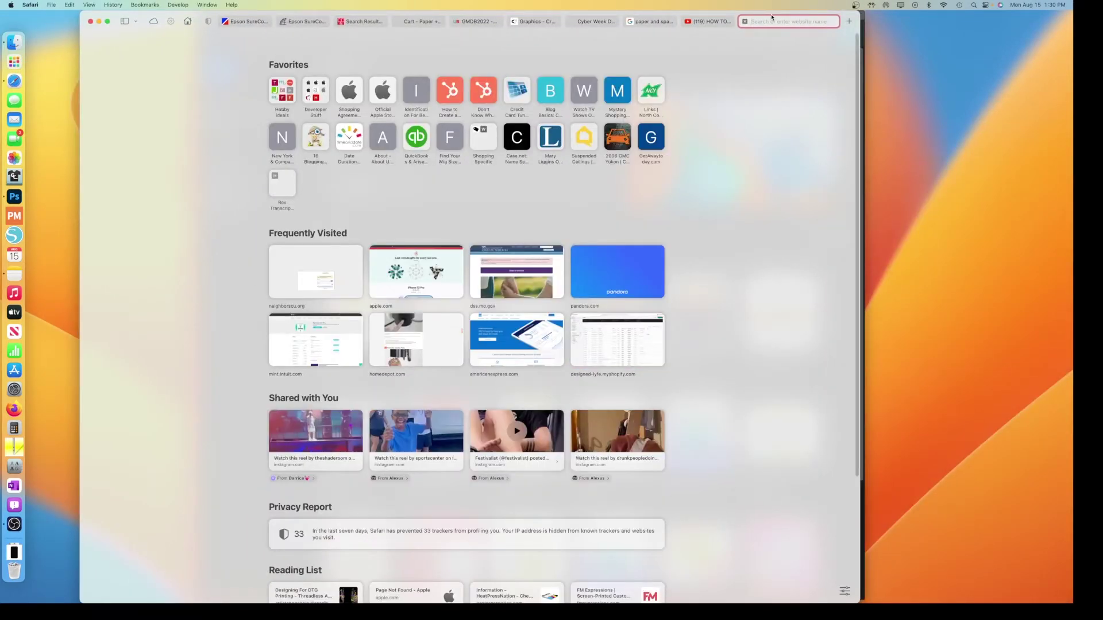
pyautogui.write('designedly')
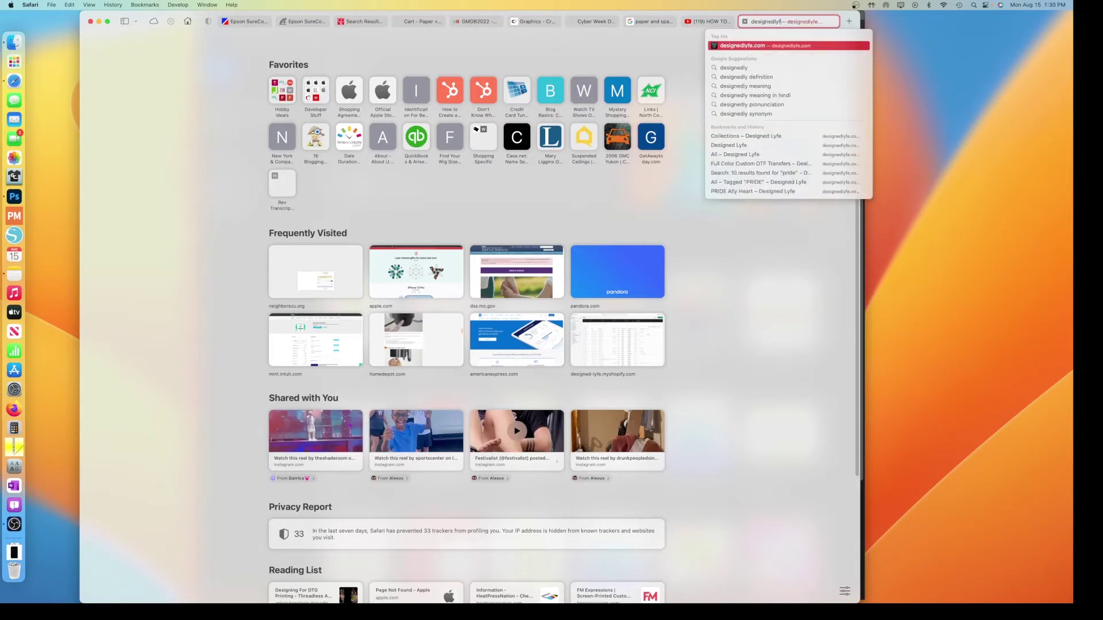
pyautogui.write('fe.')
pyautogui.press('Return')
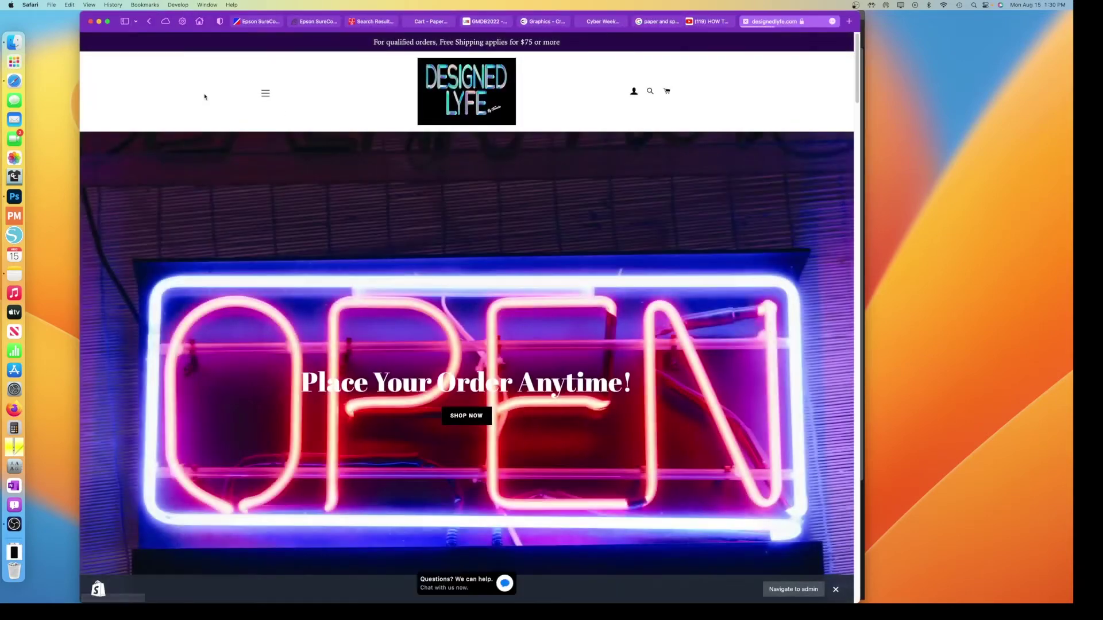
# Step: Open the Full Color Custom DTF Transfers product from the site's Custom Heat Transfers collection
pyautogui.click(265, 93)
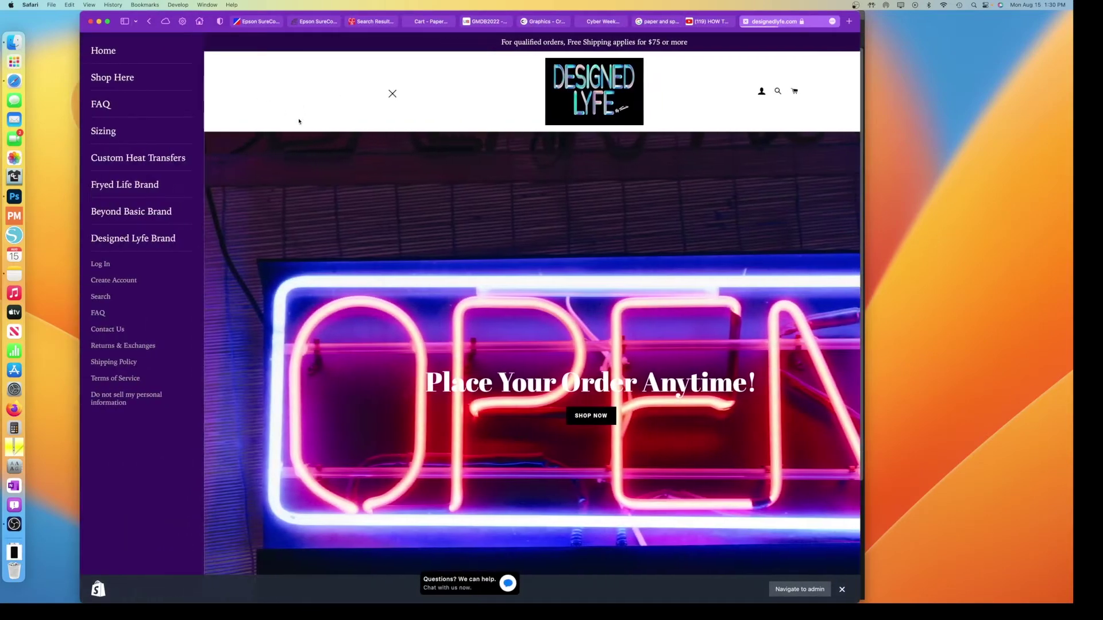
pyautogui.click(138, 160)
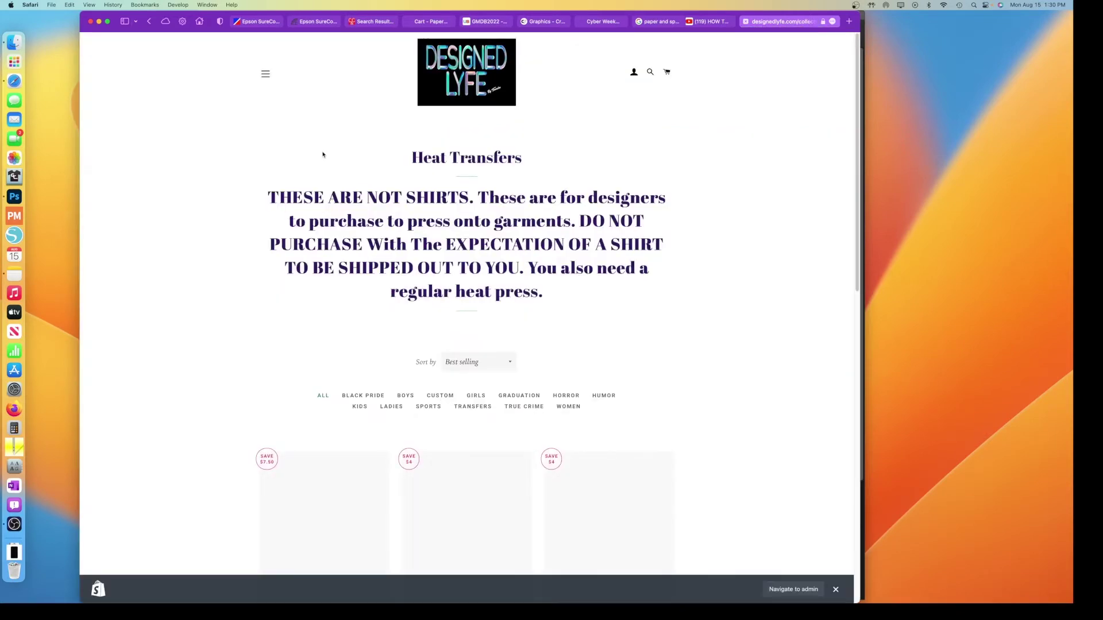
pyautogui.scroll(-5, 363, 198)
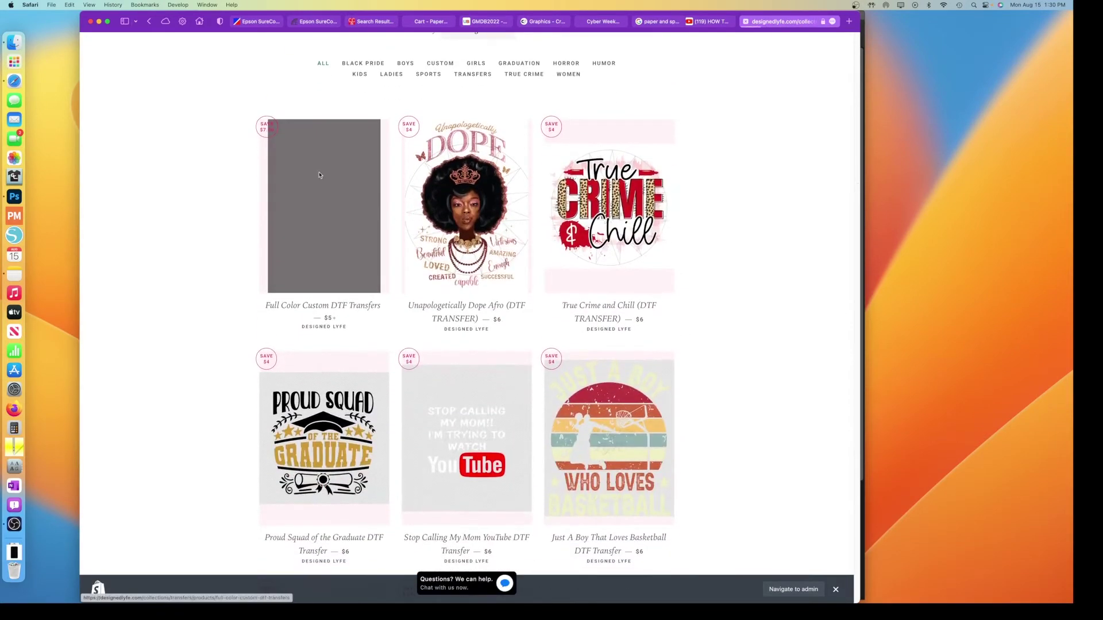
pyautogui.click(357, 219)
pyautogui.scroll(-1, 623, 309)
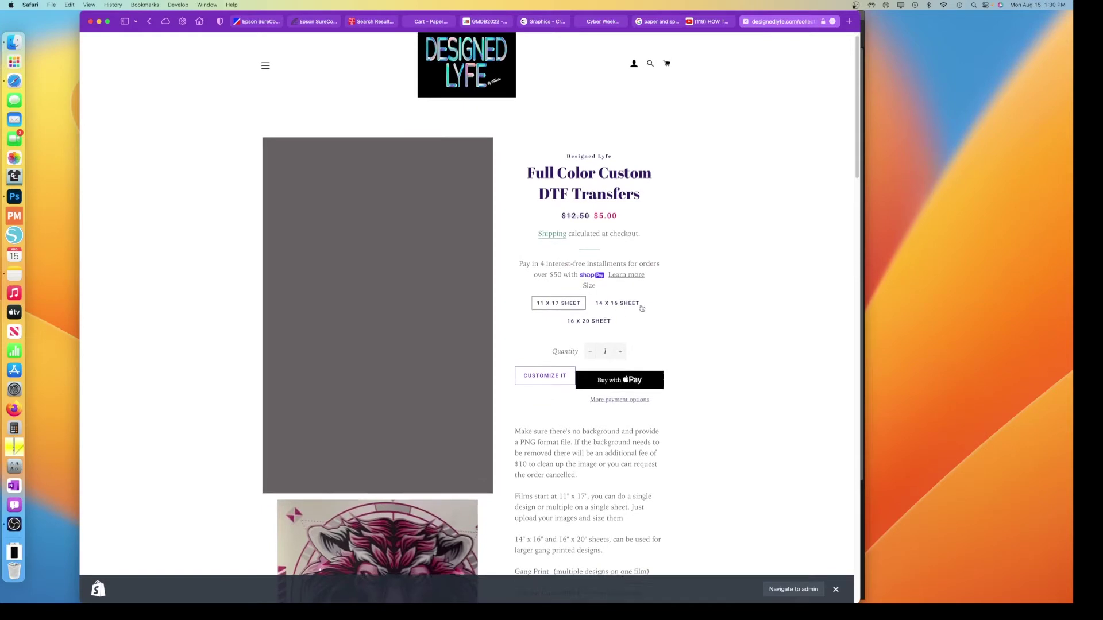
# Step: Read the product's artwork requirements, film sizes, gang print notes, customizing directions and pressing instructions
pyautogui.scroll(-3, 626, 321)
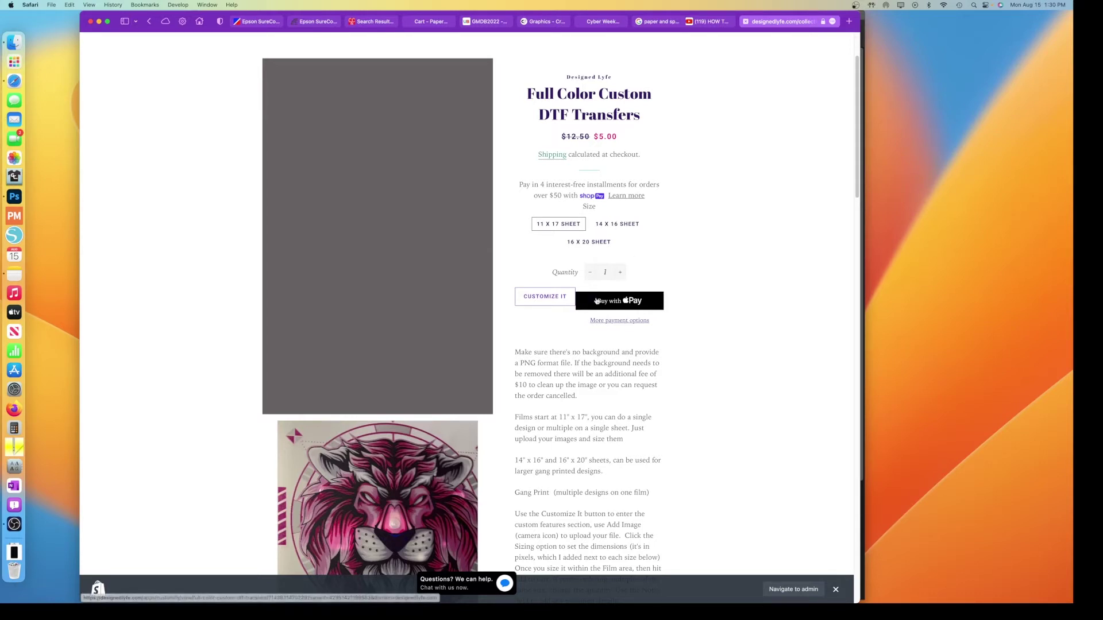
pyautogui.scroll(-1, 569, 373)
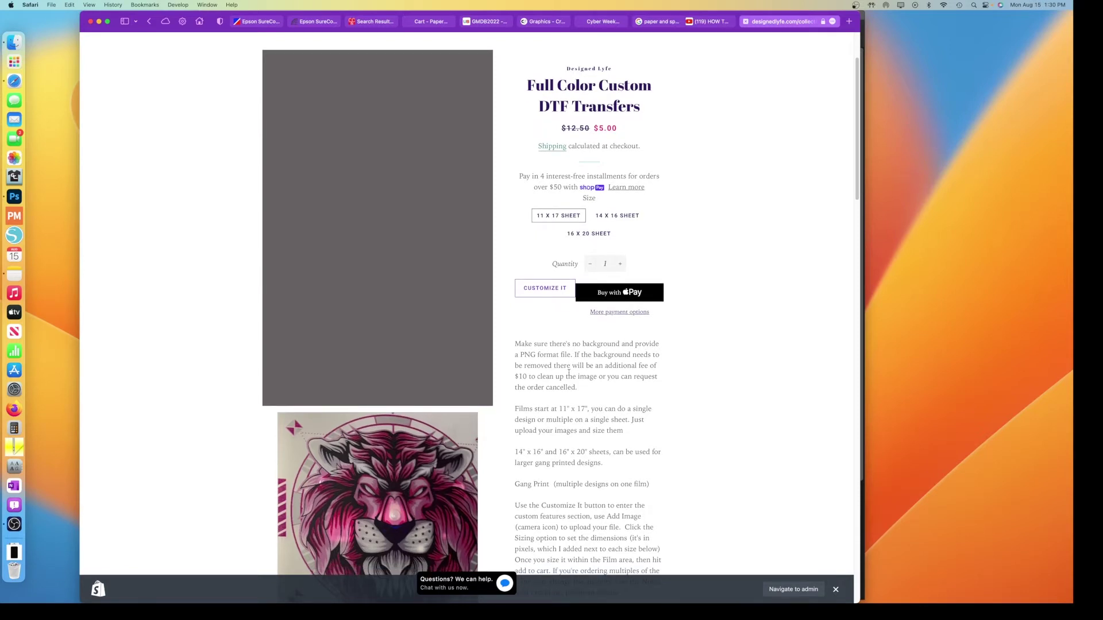
pyautogui.scroll(-8, 569, 374)
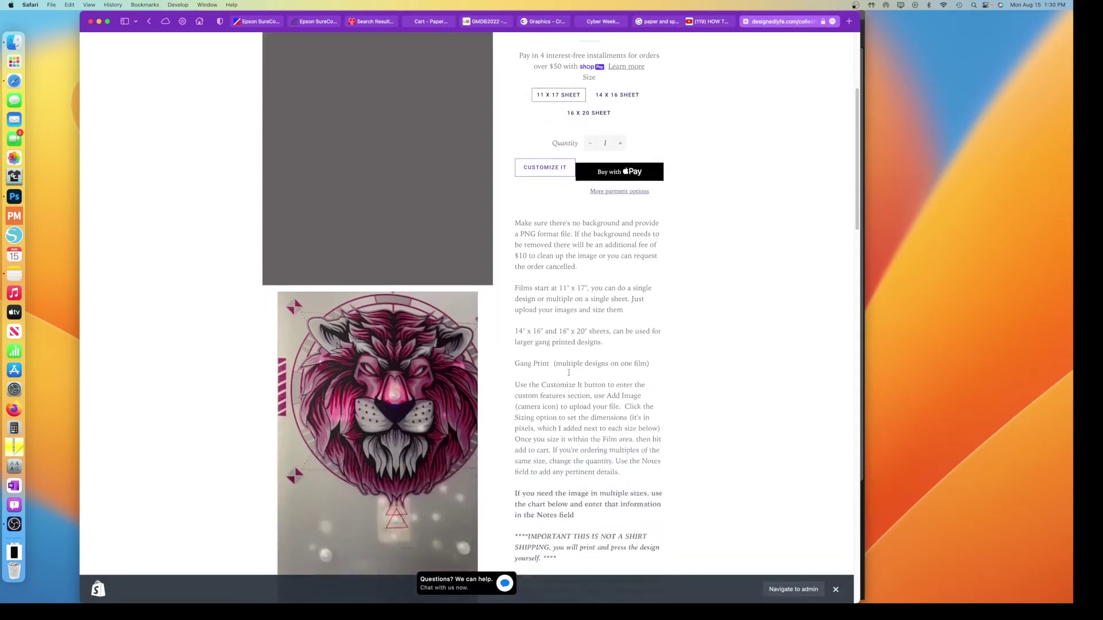
pyautogui.scroll(4, 569, 372)
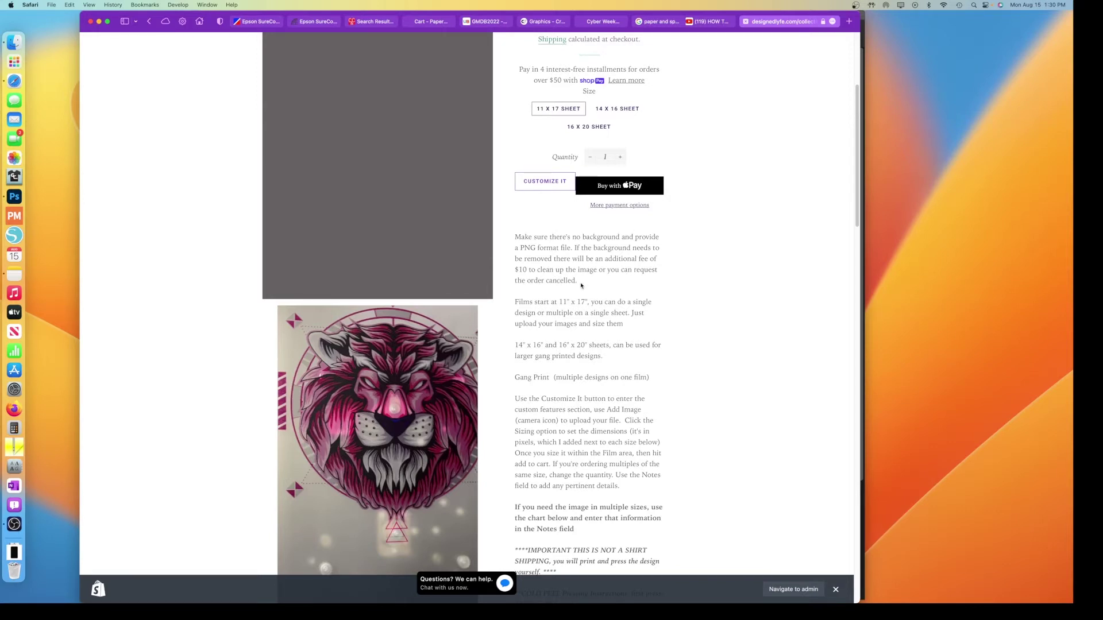
pyautogui.scroll(-2, 581, 285)
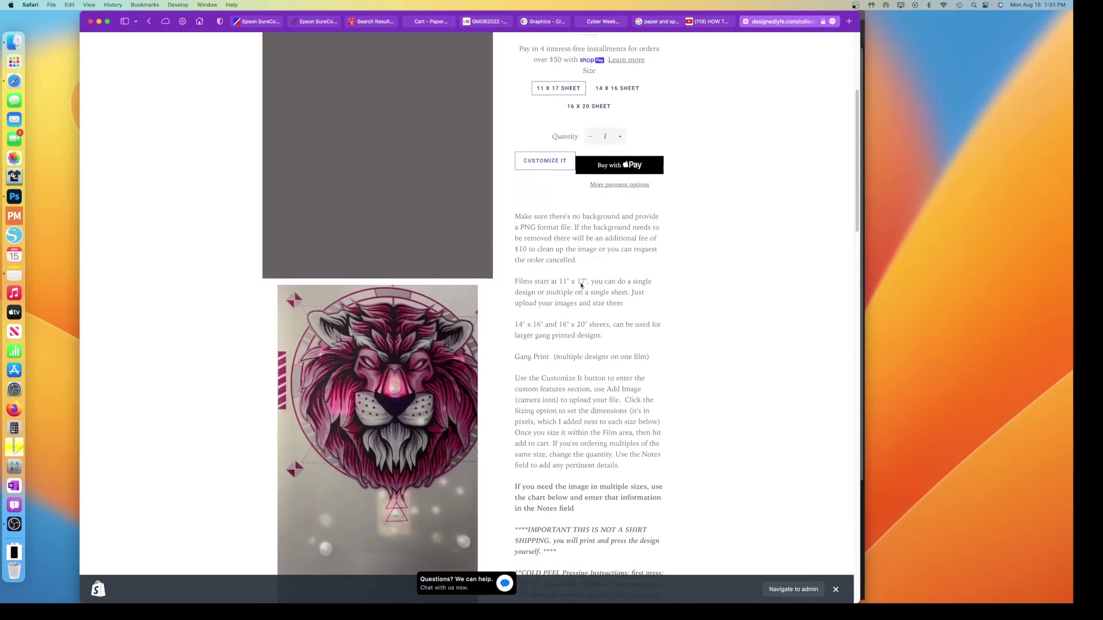
pyautogui.scroll(-10, 581, 281)
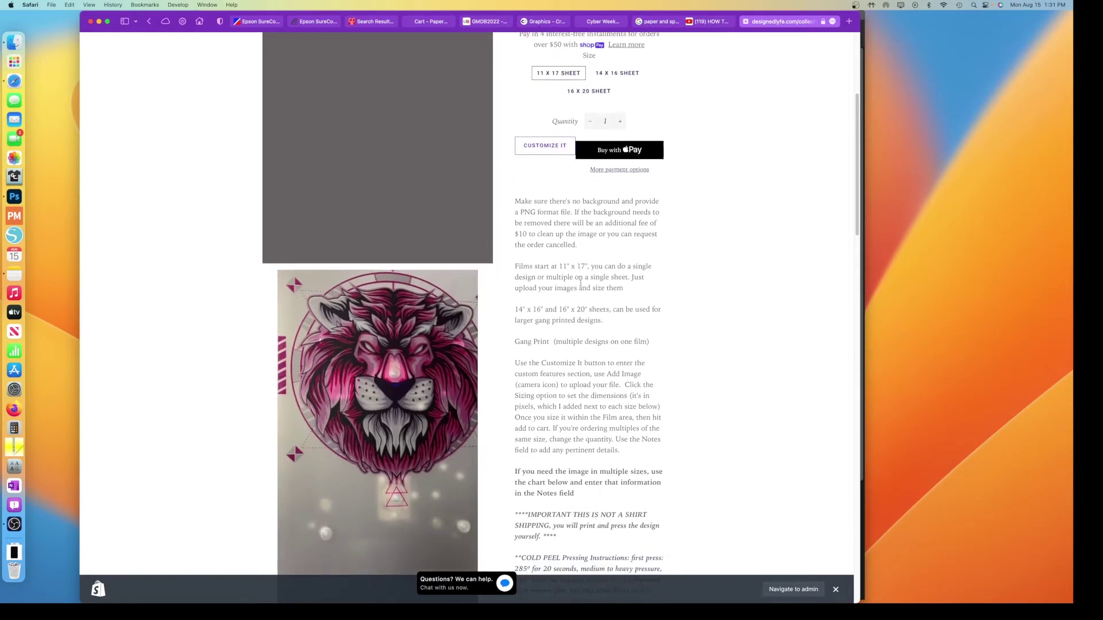
pyautogui.scroll(-20, 581, 282)
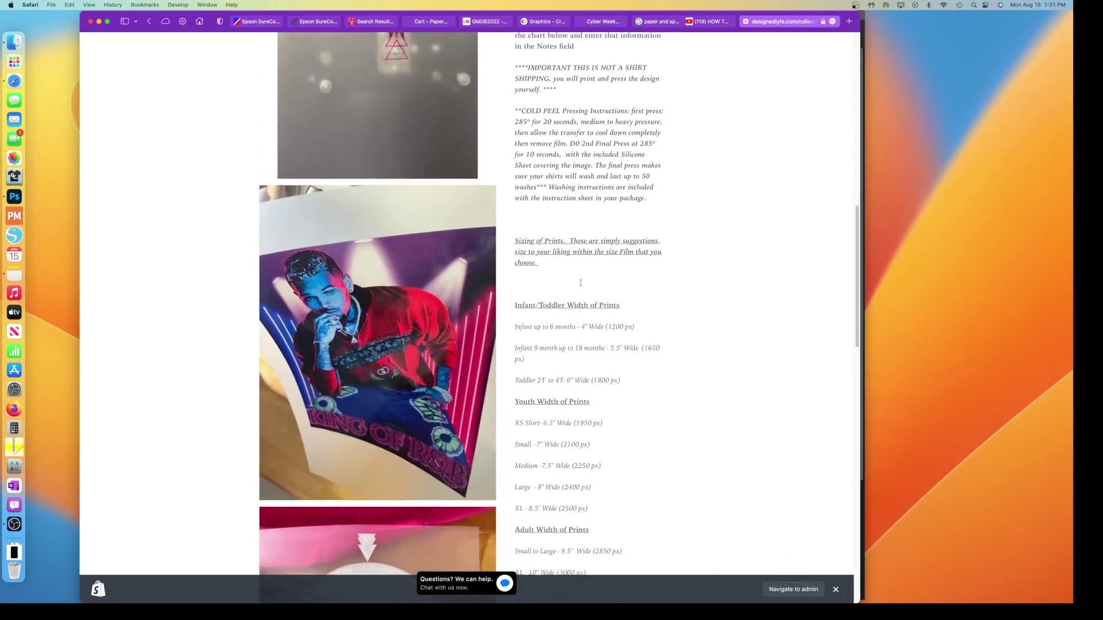
pyautogui.scroll(20, 581, 283)
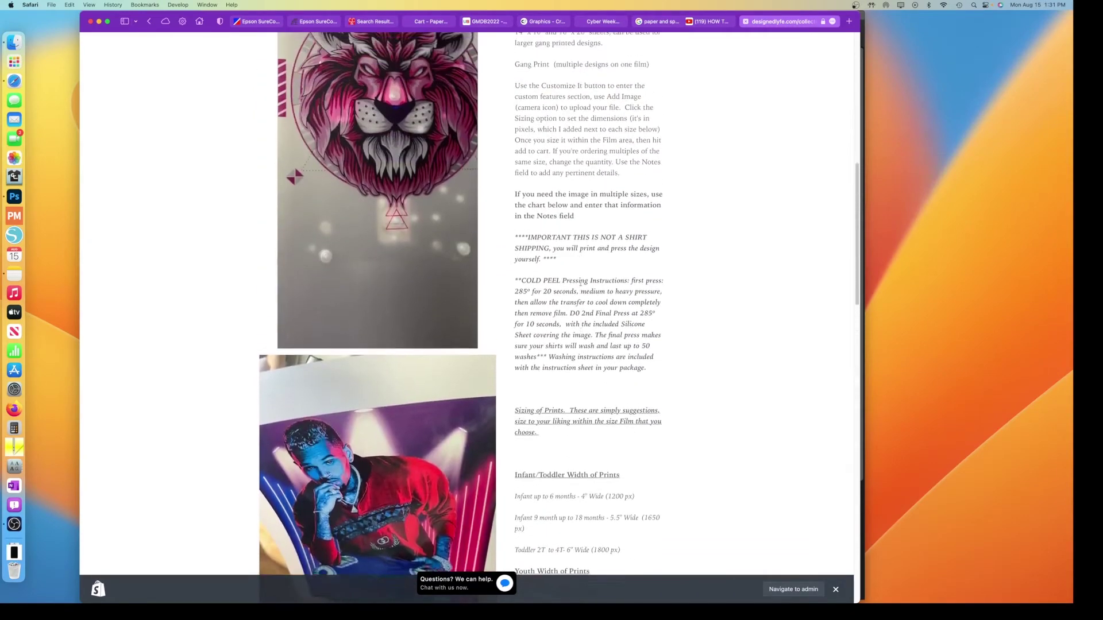
pyautogui.scroll(-9, 581, 282)
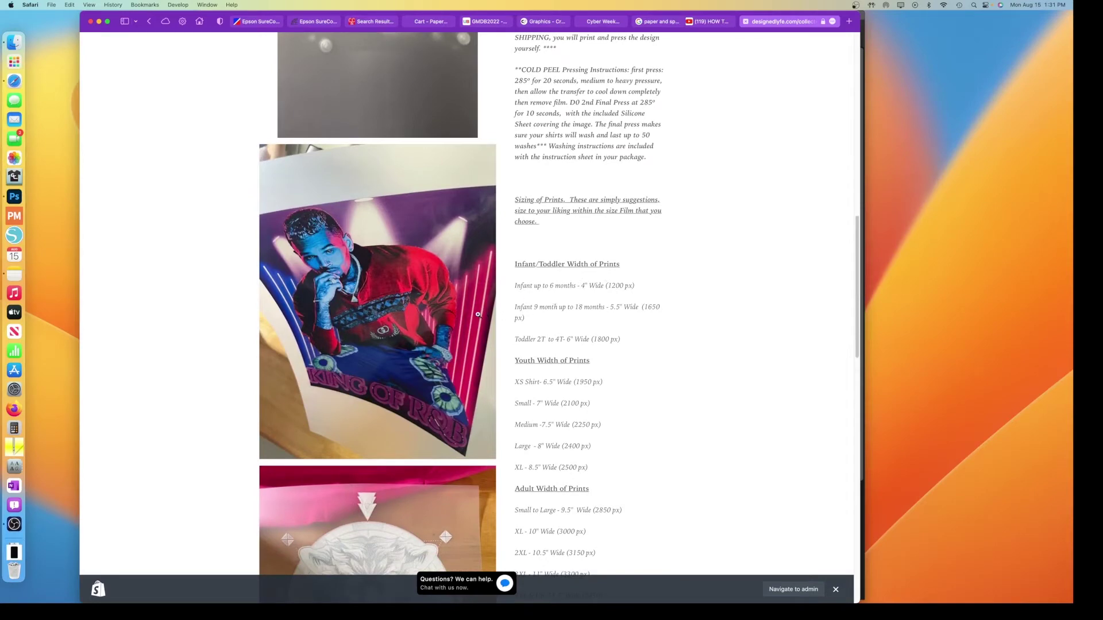
# Step: Examine the sample transfer photos and the suggested print widths for infants, youth and adults
pyautogui.scroll(-17, 420, 285)
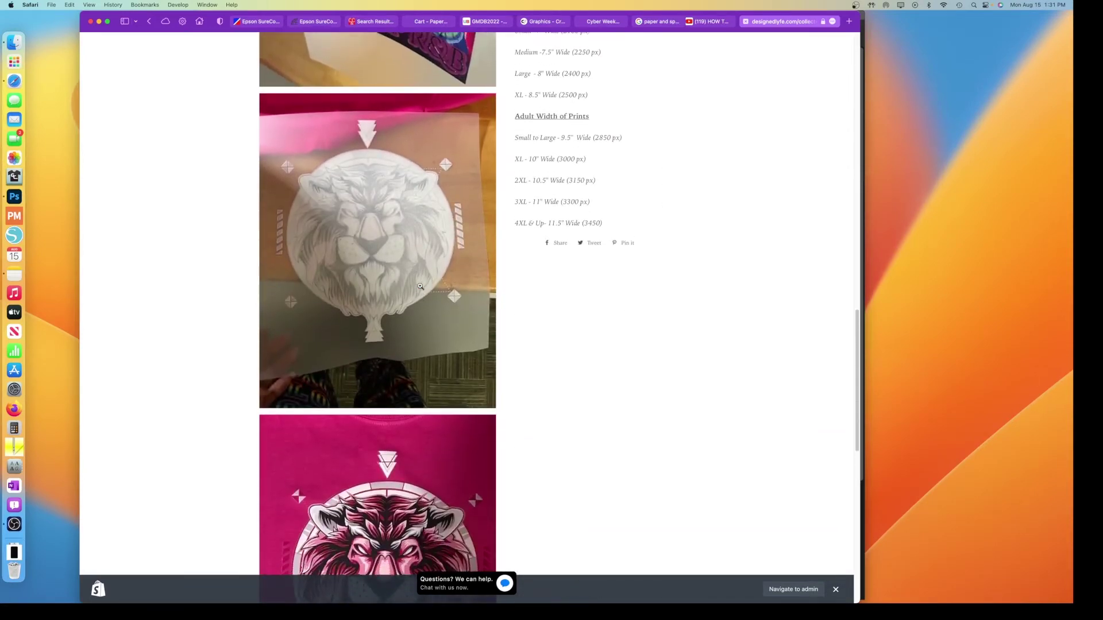
pyautogui.scroll(15, 419, 286)
pyautogui.scroll(-5, 419, 285)
pyautogui.scroll(20, 420, 285)
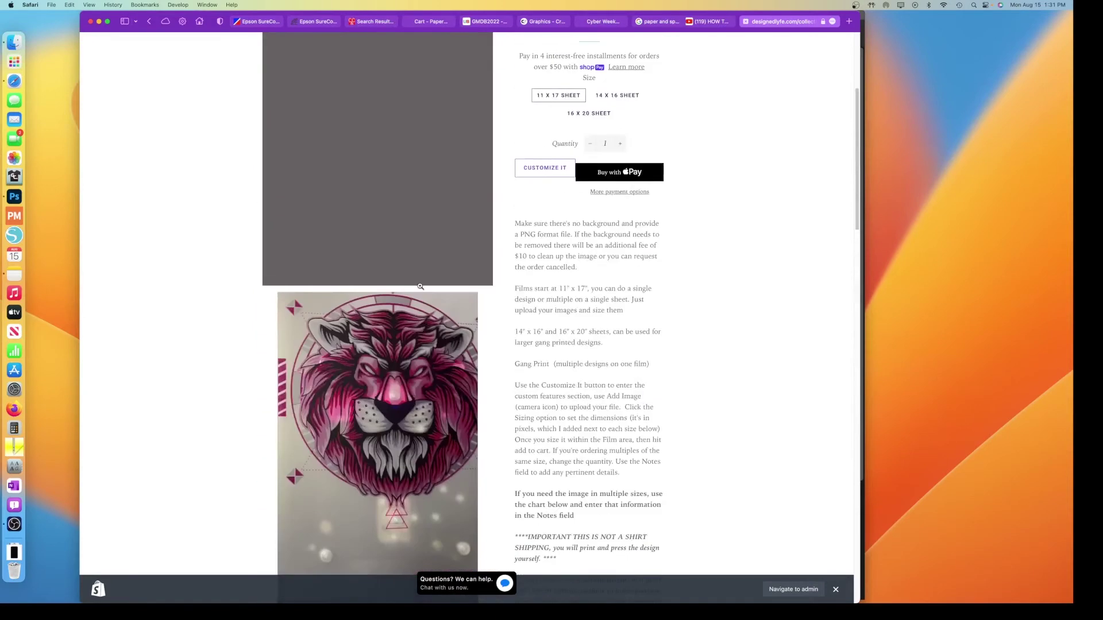
pyautogui.scroll(-2, 420, 287)
pyautogui.scroll(-5, 420, 288)
pyautogui.scroll(6, 420, 288)
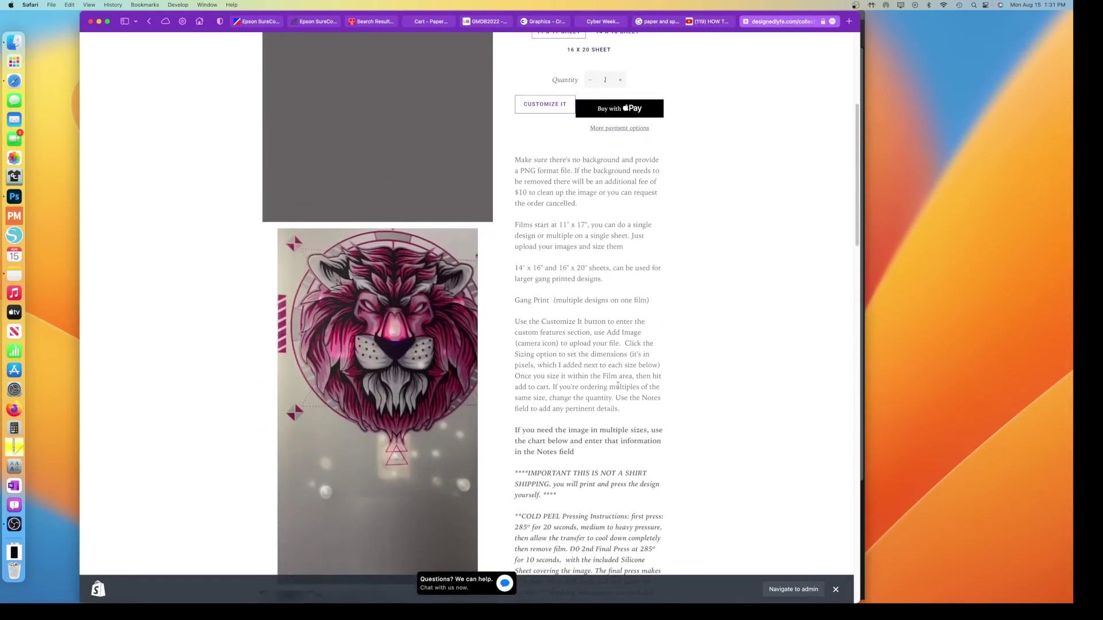
pyautogui.scroll(-3, 618, 385)
pyautogui.scroll(-15, 618, 385)
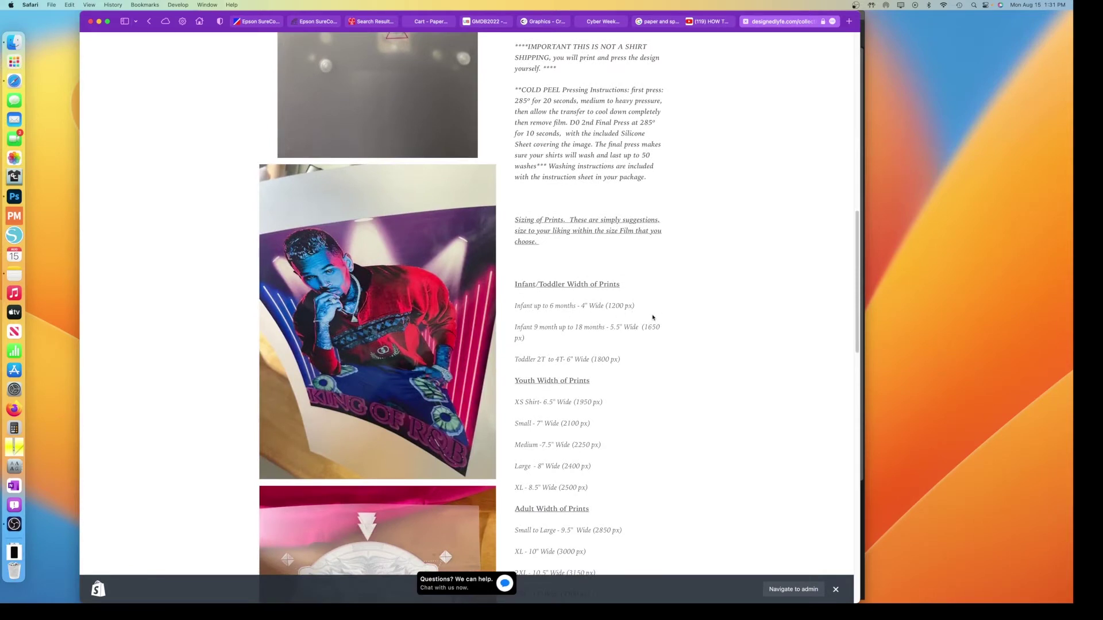
pyautogui.scroll(-3, 598, 330)
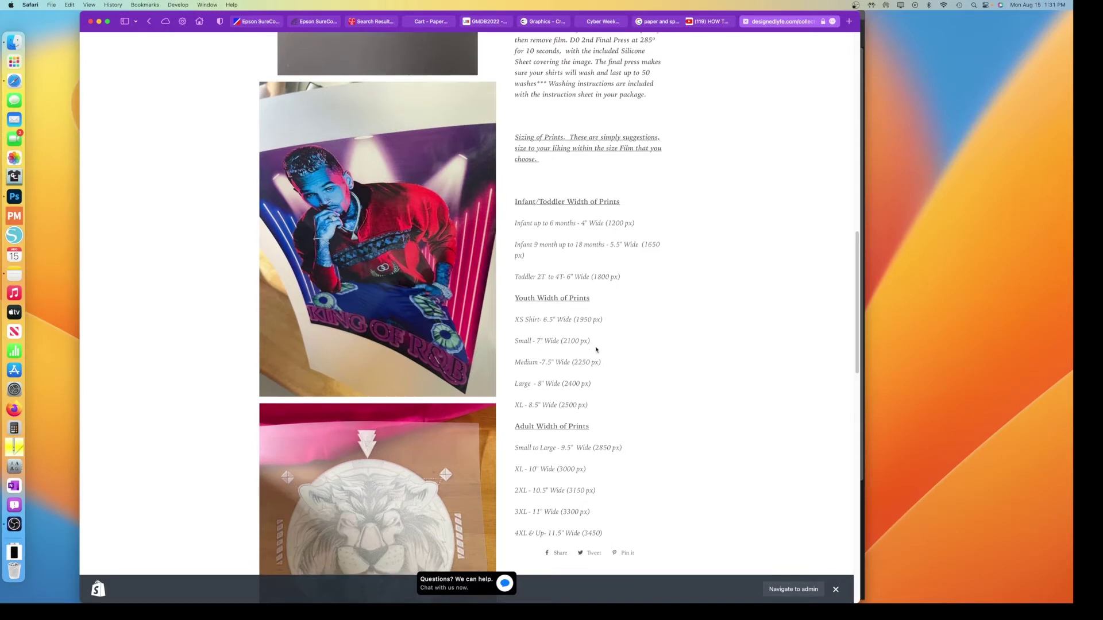
pyautogui.scroll(-3, 596, 350)
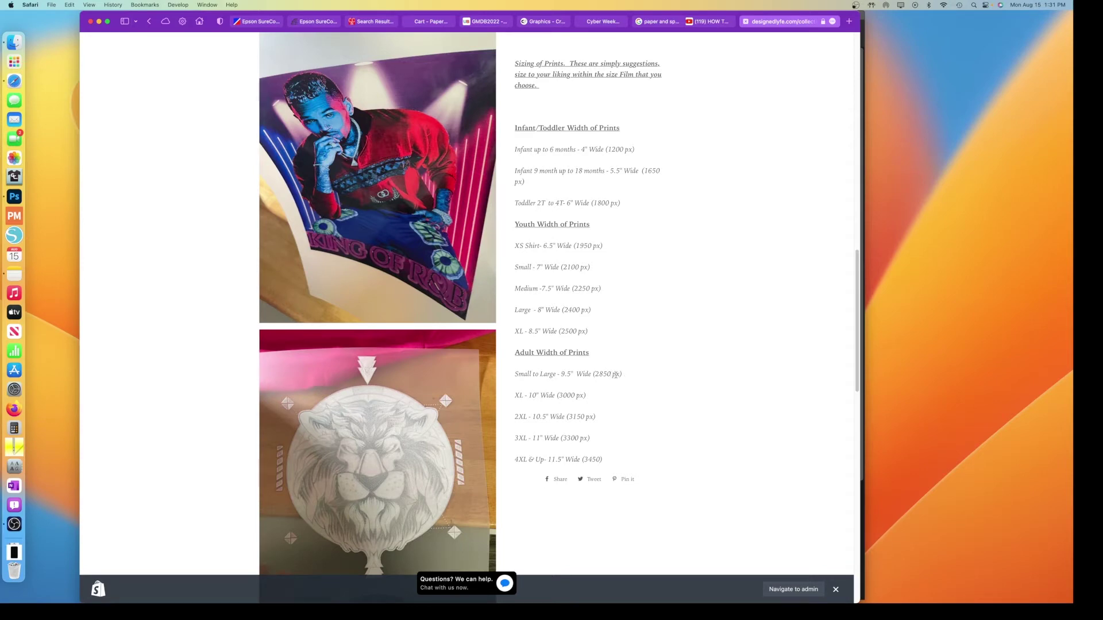
# Step: Open the product customizer and highlight the pixel width for adult Small to Large prints in the sizing list
pyautogui.scroll(20, 615, 374)
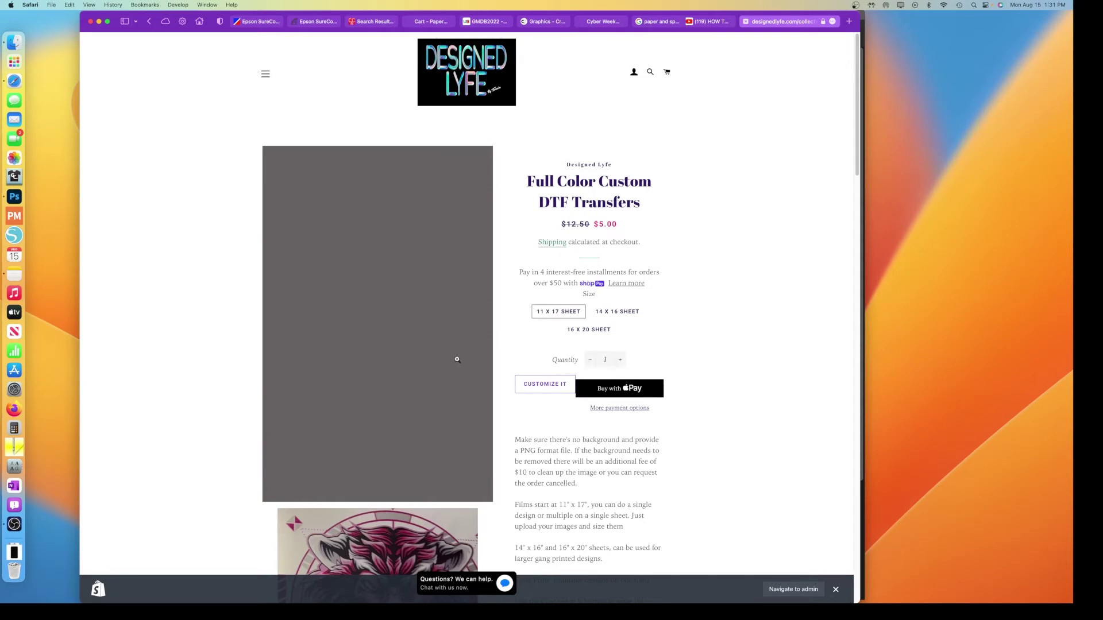
pyautogui.click(550, 385)
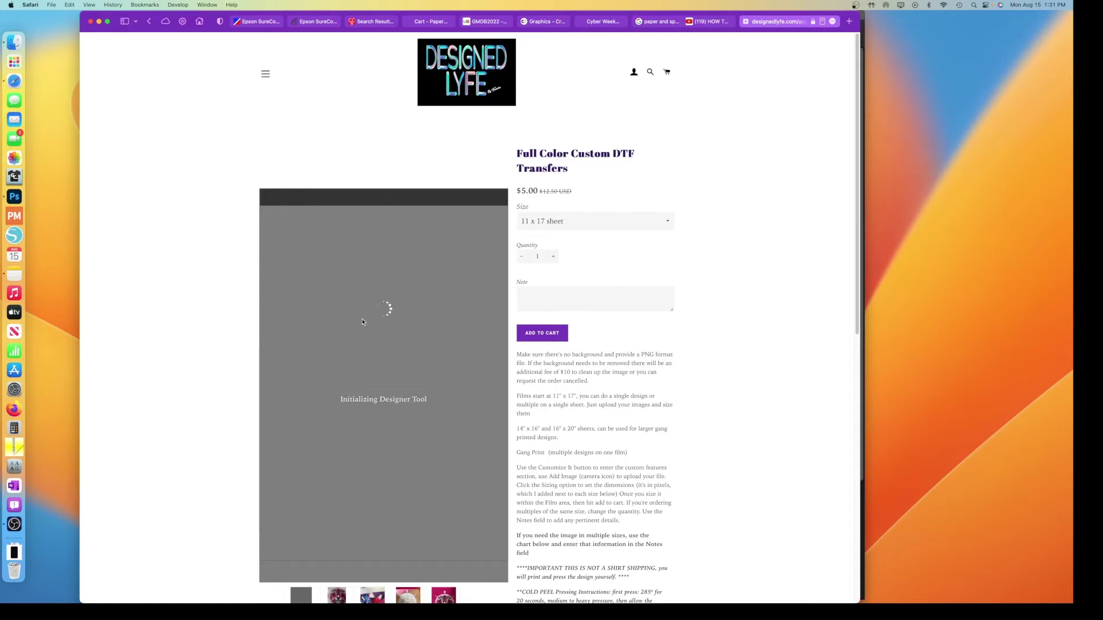
pyautogui.scroll(-10, 602, 540)
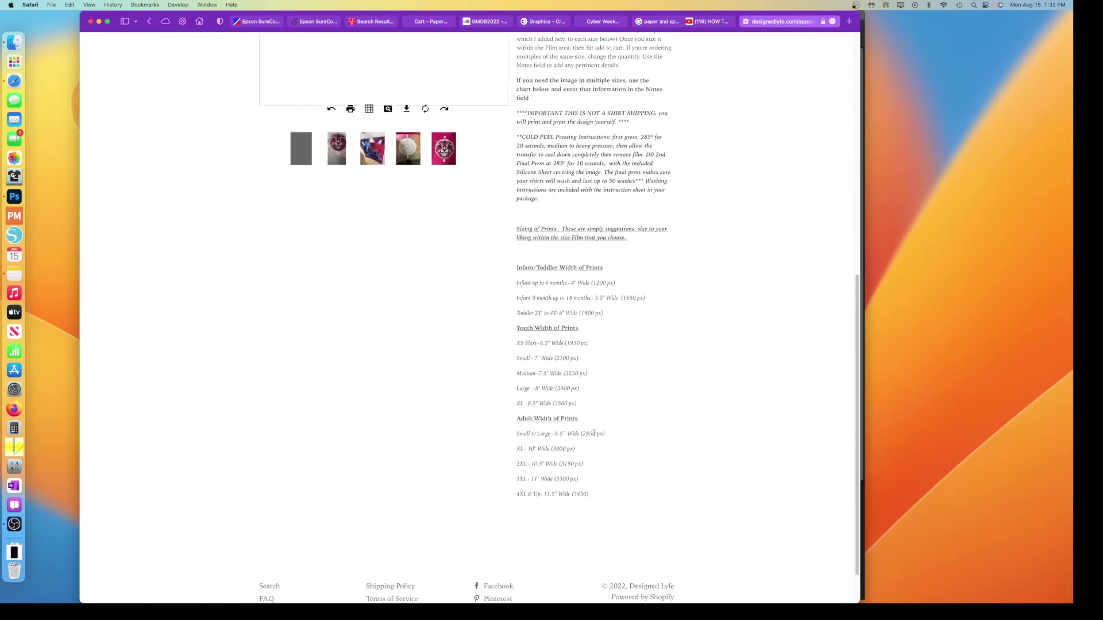
pyautogui.moveTo(583, 434); pyautogui.dragTo(604, 434)
pyautogui.scroll(8, 541, 415)
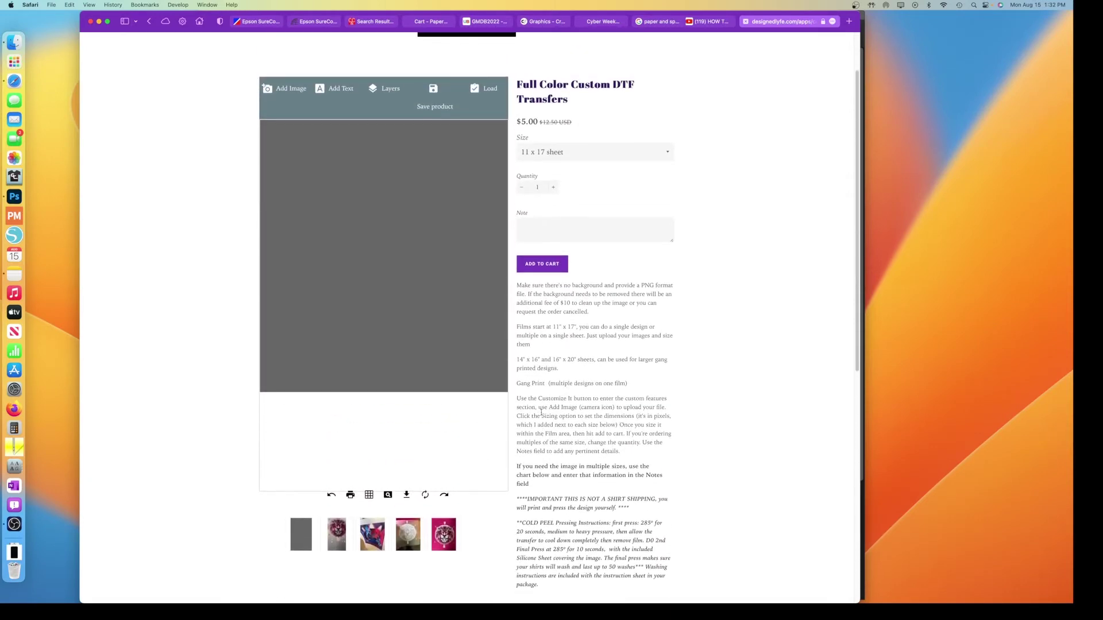
pyautogui.scroll(-7, 542, 412)
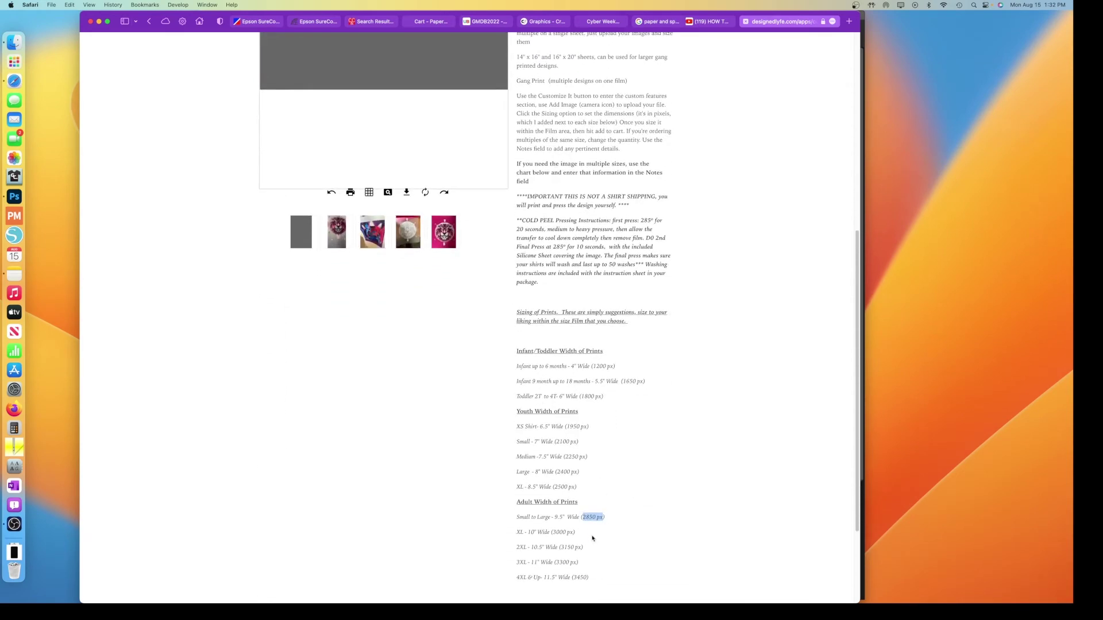
# Step: Open the designer tool's Add Image uploader for the 11 x 17 sheet
pyautogui.scroll(7, 593, 517)
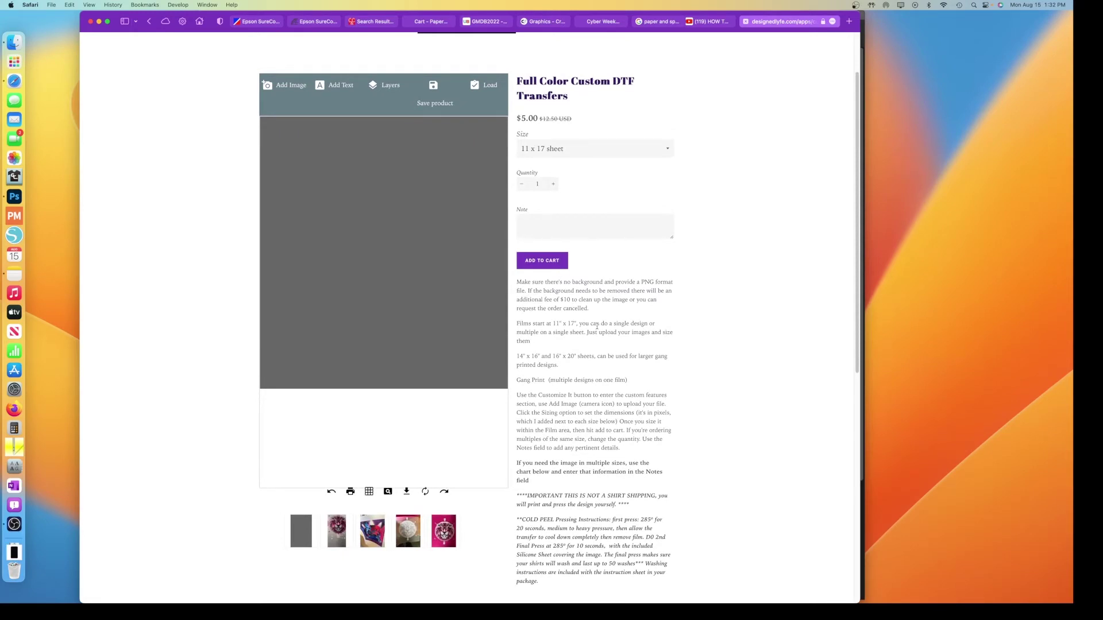
pyautogui.scroll(2, 597, 326)
pyautogui.scroll(-2, 595, 324)
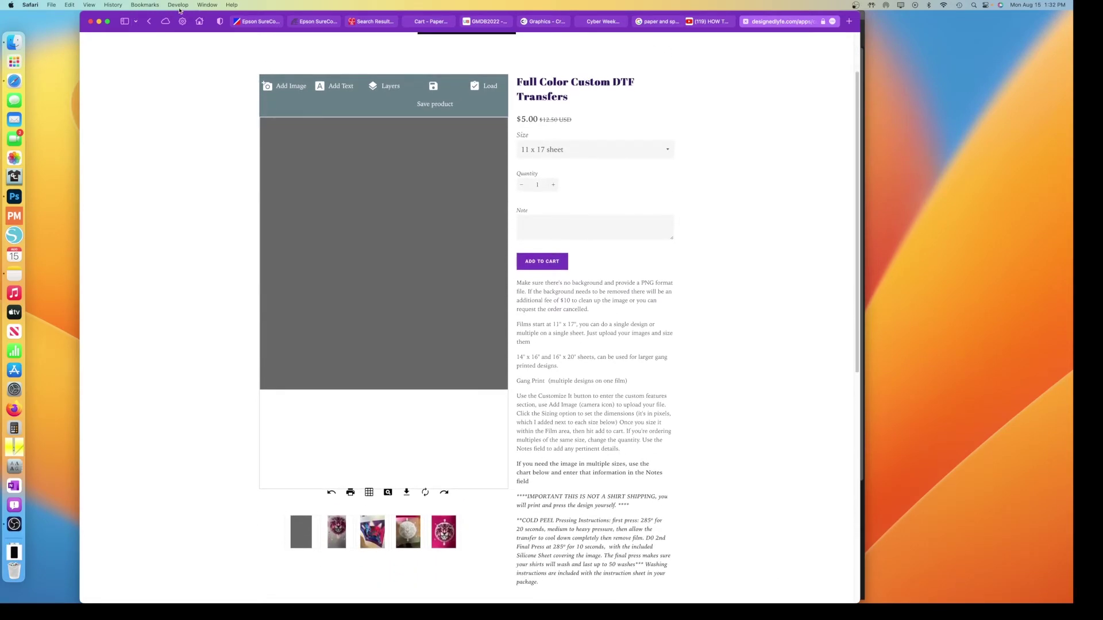
pyautogui.click(285, 85)
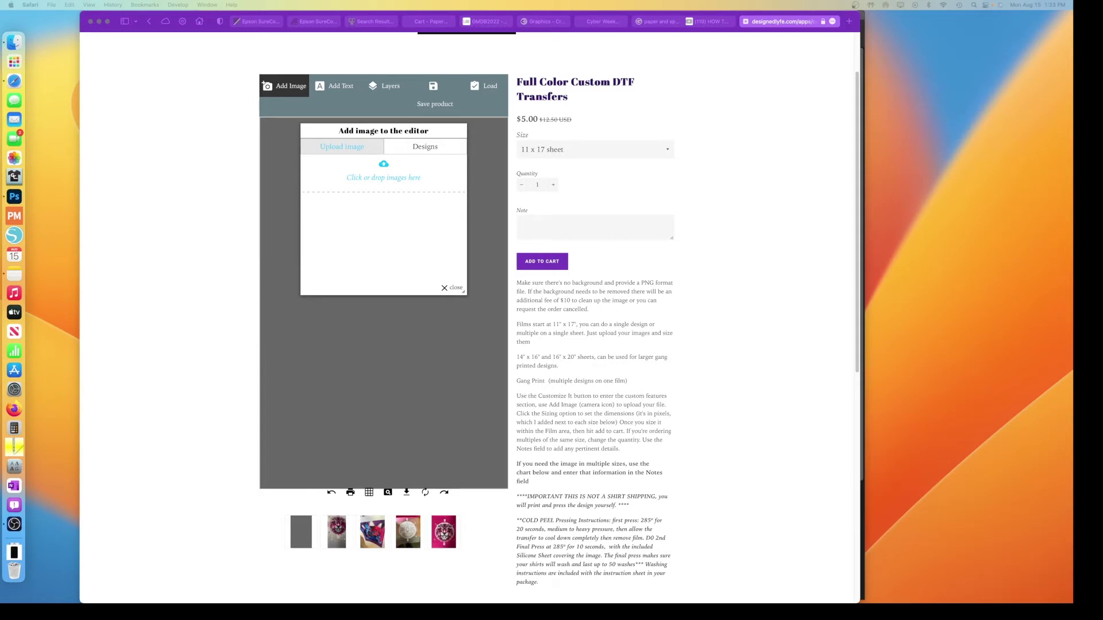
pyautogui.moveTo(1075, 374); pyautogui.dragTo(394, 198)
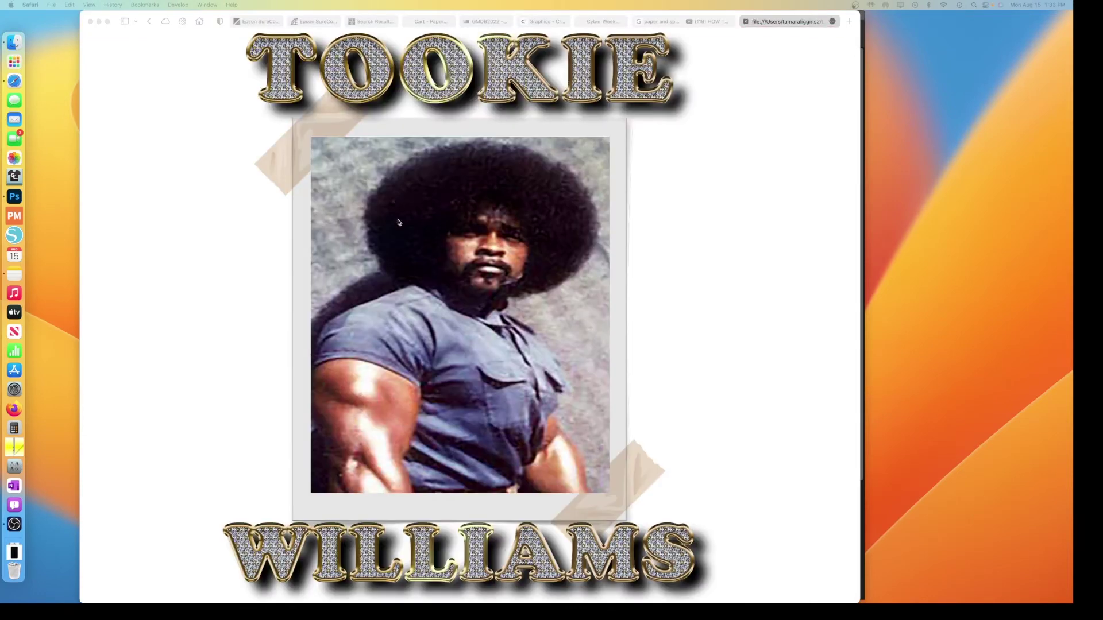
pyautogui.click(515, 251)
pyautogui.hscroll(-5, 401, 193)
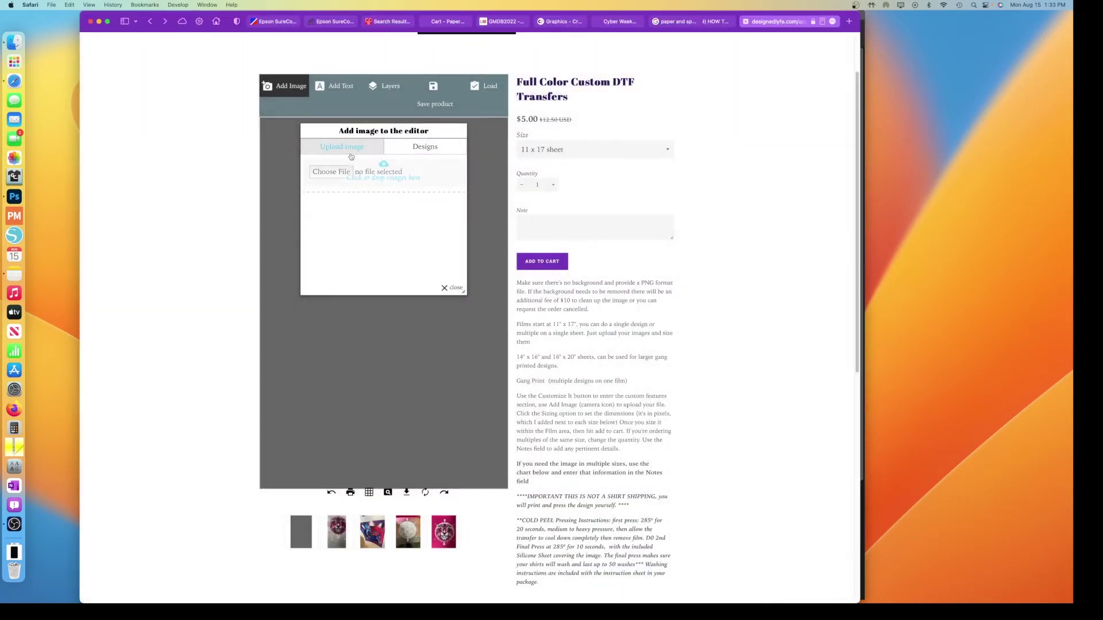
# Step: Upload the design image file from the computer onto the film area
pyautogui.moveTo(342, 173)
pyautogui.moveTo(789, 363); pyautogui.dragTo(391, 184)
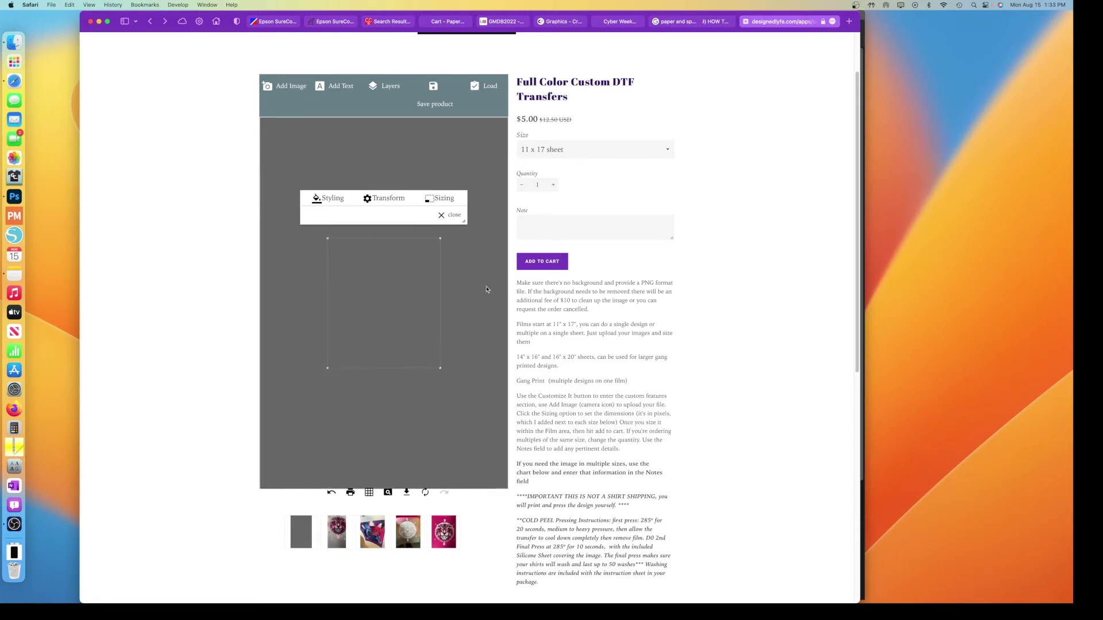
# Step: Open the uploaded design's sizing settings and look up the youth Small print width in the sizing list
pyautogui.click(440, 199)
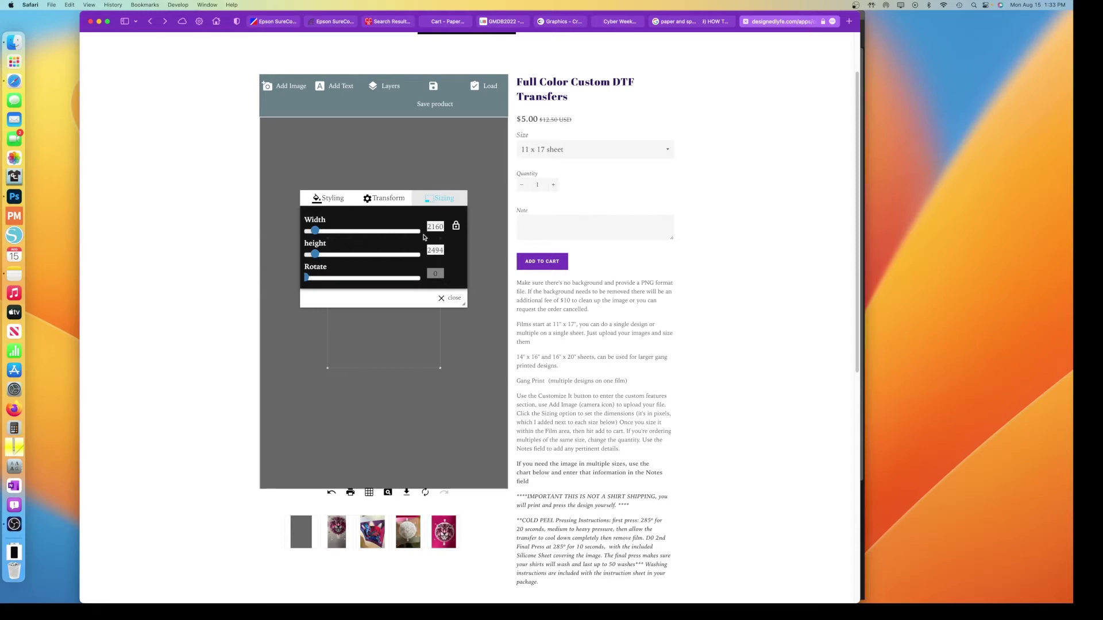
pyautogui.scroll(-6, 714, 377)
pyautogui.scroll(-2, 713, 378)
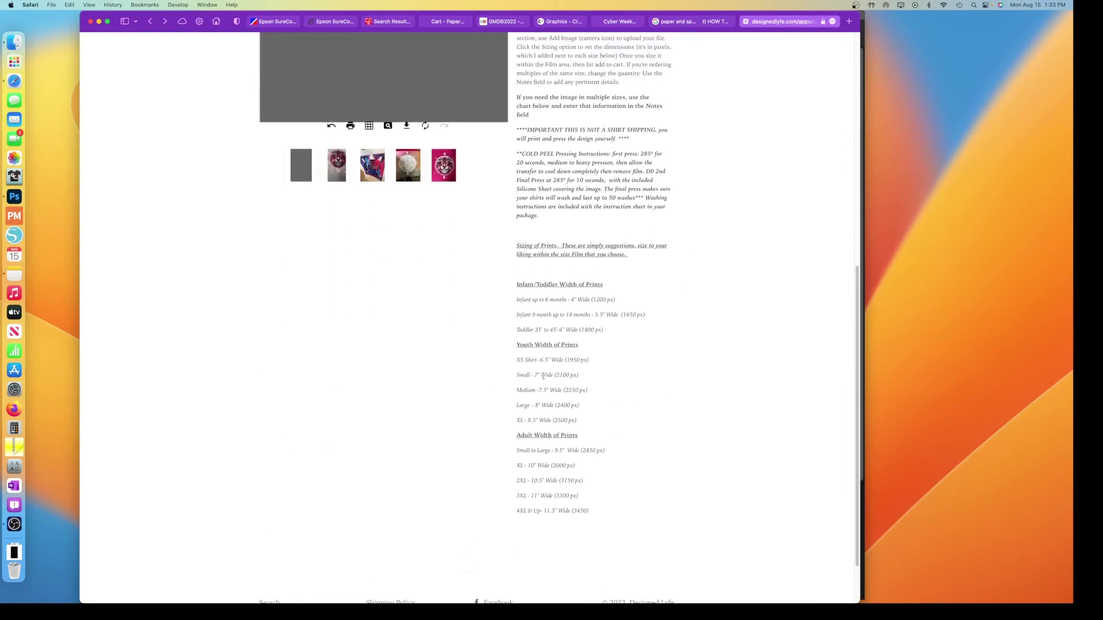
pyautogui.moveTo(532, 375); pyautogui.dragTo(560, 376)
pyautogui.scroll(10, 629, 389)
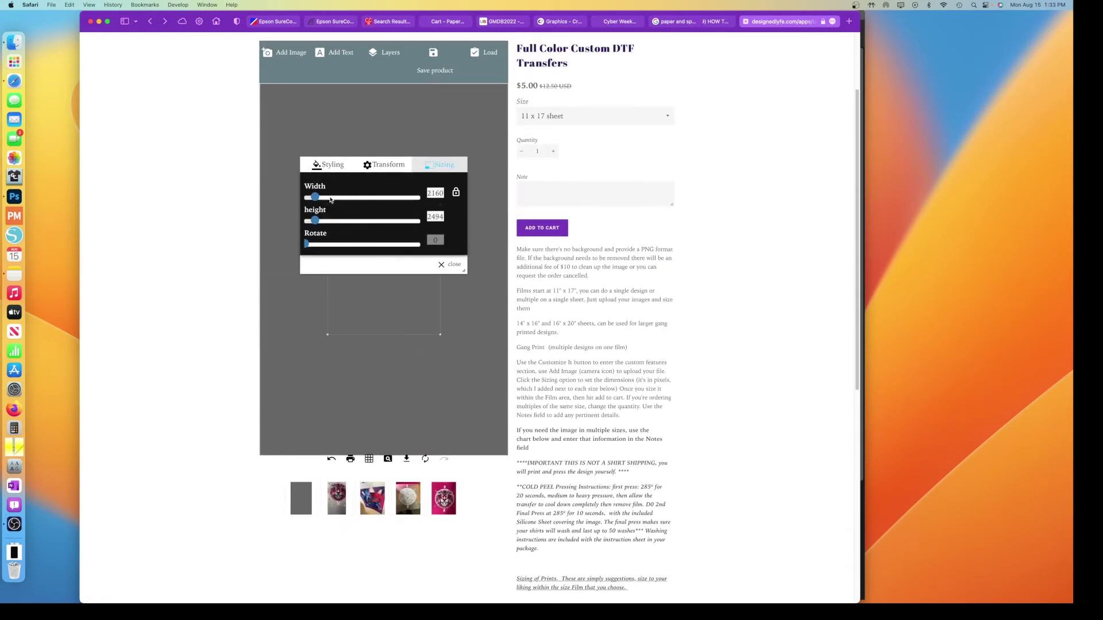
pyautogui.scroll(-9, 555, 319)
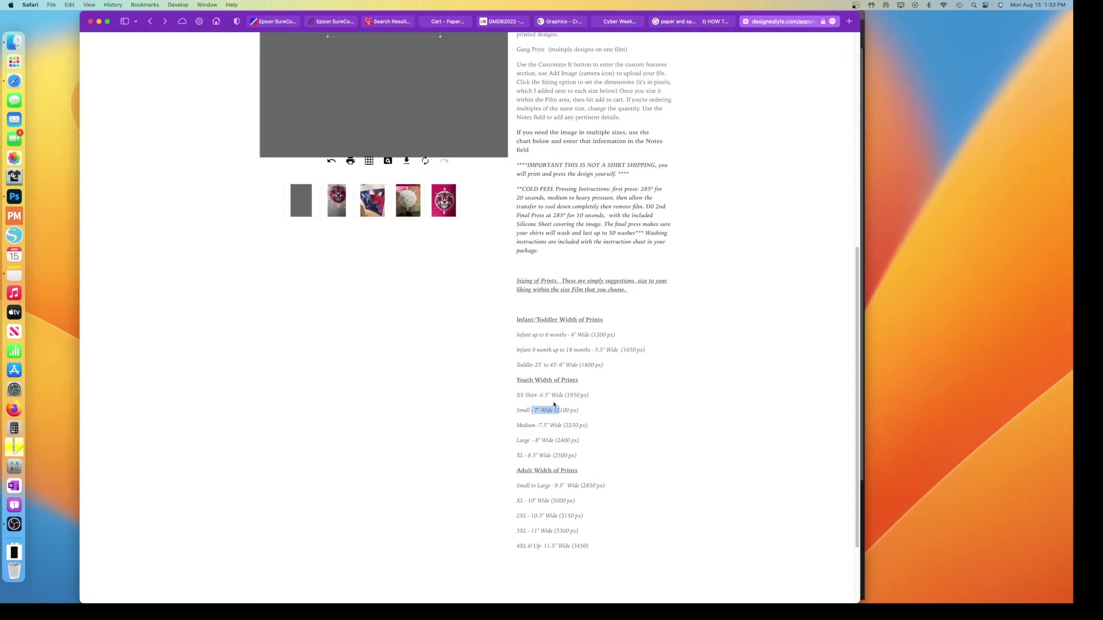
pyautogui.scroll(7, 555, 405)
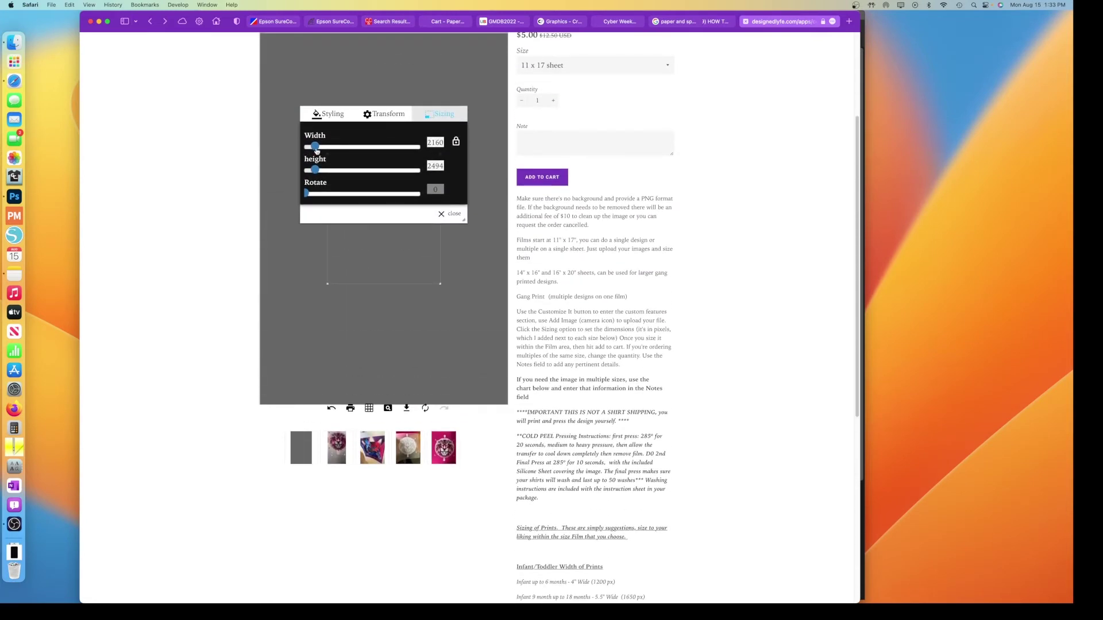
# Step: Enlarge the uploaded design proportionally, set its width to 2850 px, and close the sizing settings
pyautogui.moveTo(316, 151); pyautogui.dragTo(321, 149)
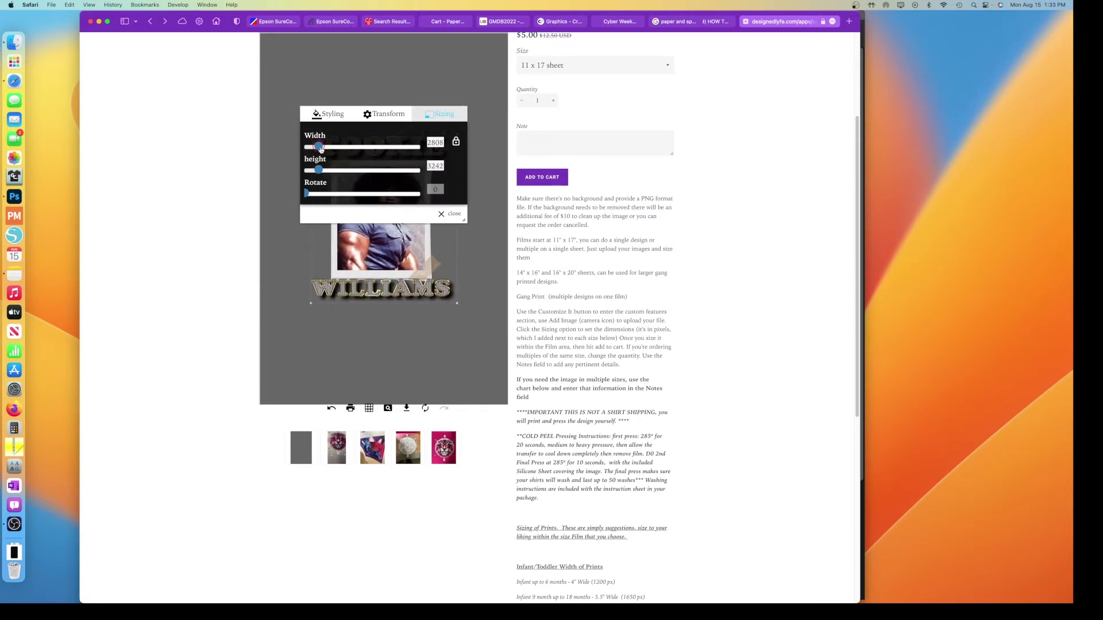
pyautogui.moveTo(321, 149); pyautogui.dragTo(320, 149)
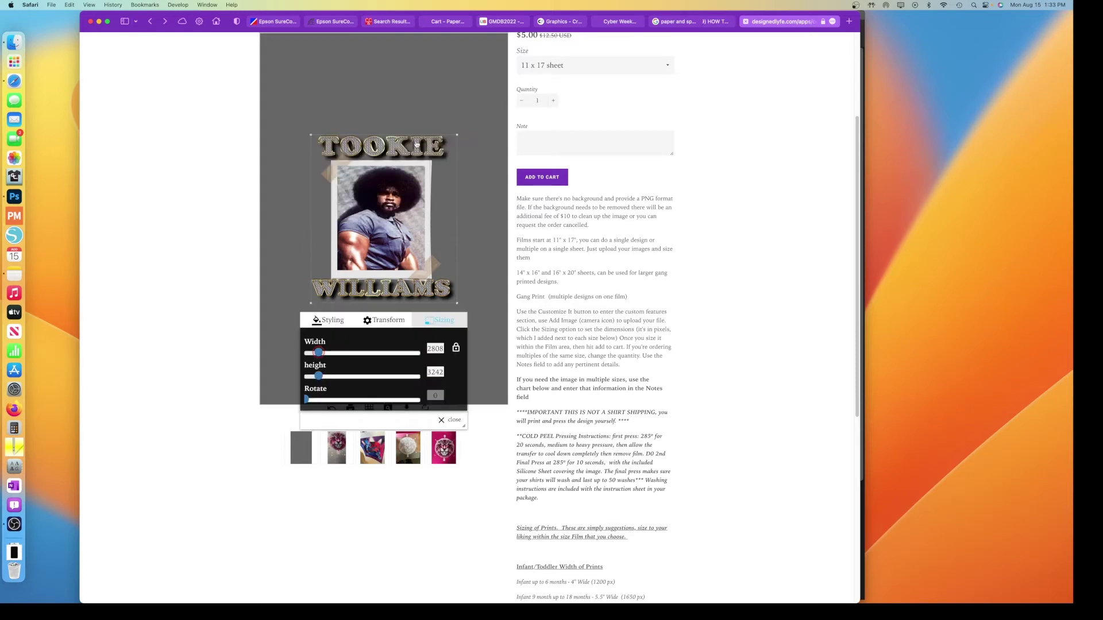
pyautogui.doubleClick(430, 349)
pyautogui.write('2850')
pyautogui.press('Return')
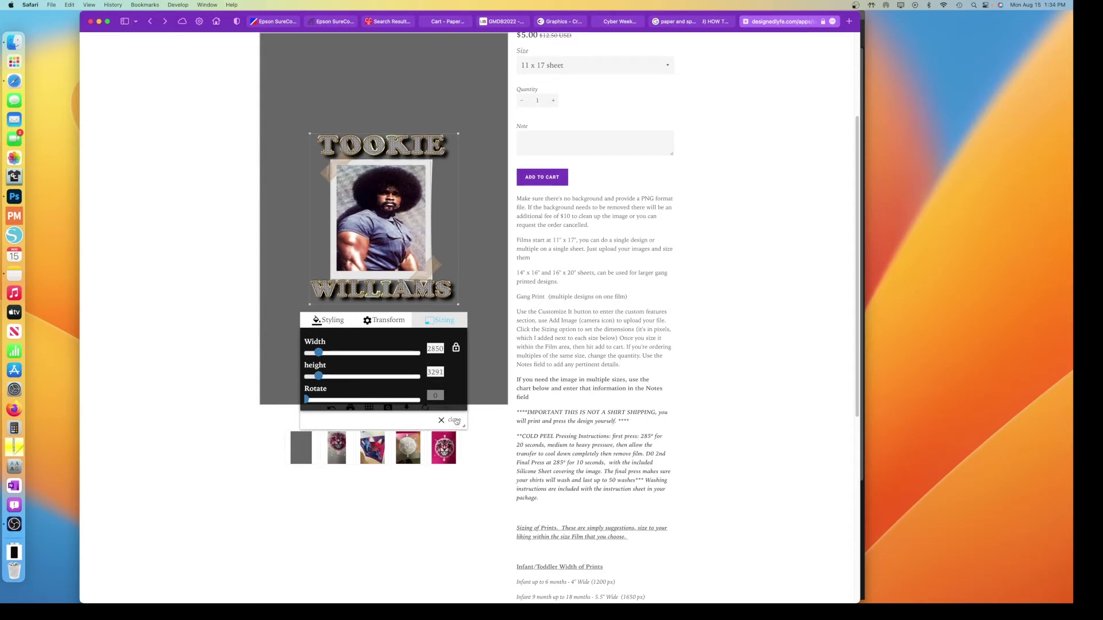
pyautogui.click(513, 432)
# Step: Highlight the adult Small to Large print width in the sizing list
pyautogui.scroll(-5, 714, 522)
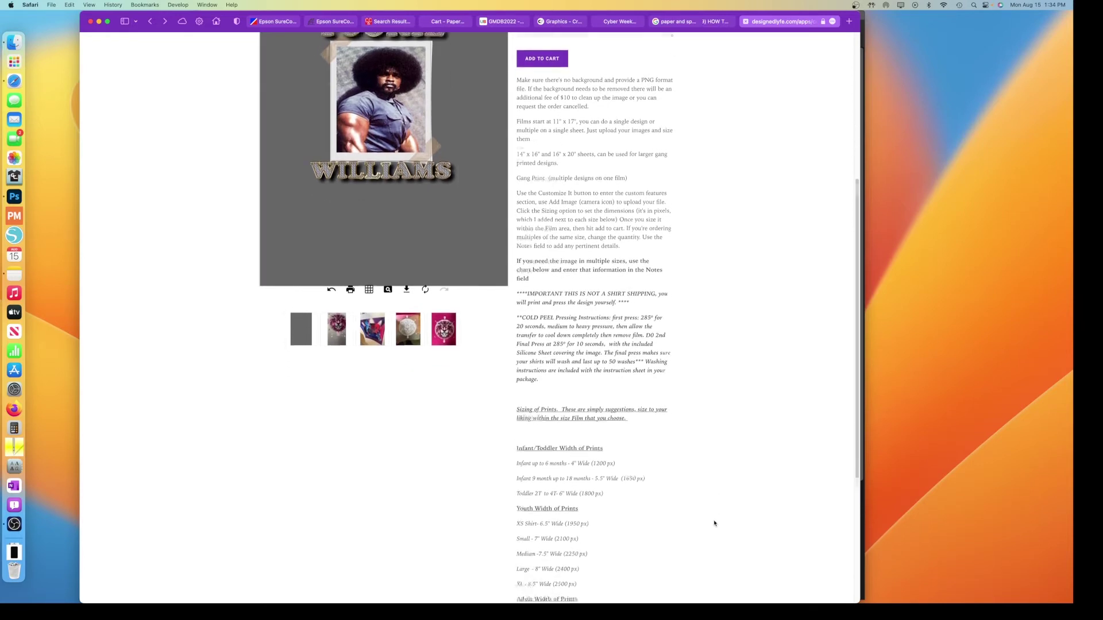
pyautogui.moveTo(553, 462); pyautogui.dragTo(586, 462)
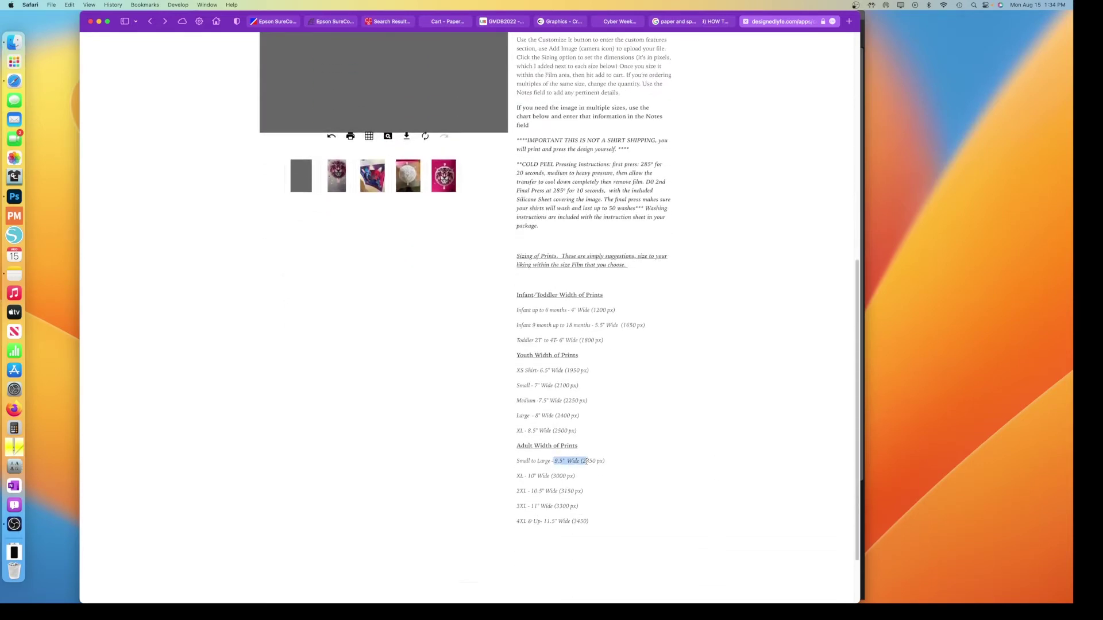
pyautogui.scroll(5, 606, 463)
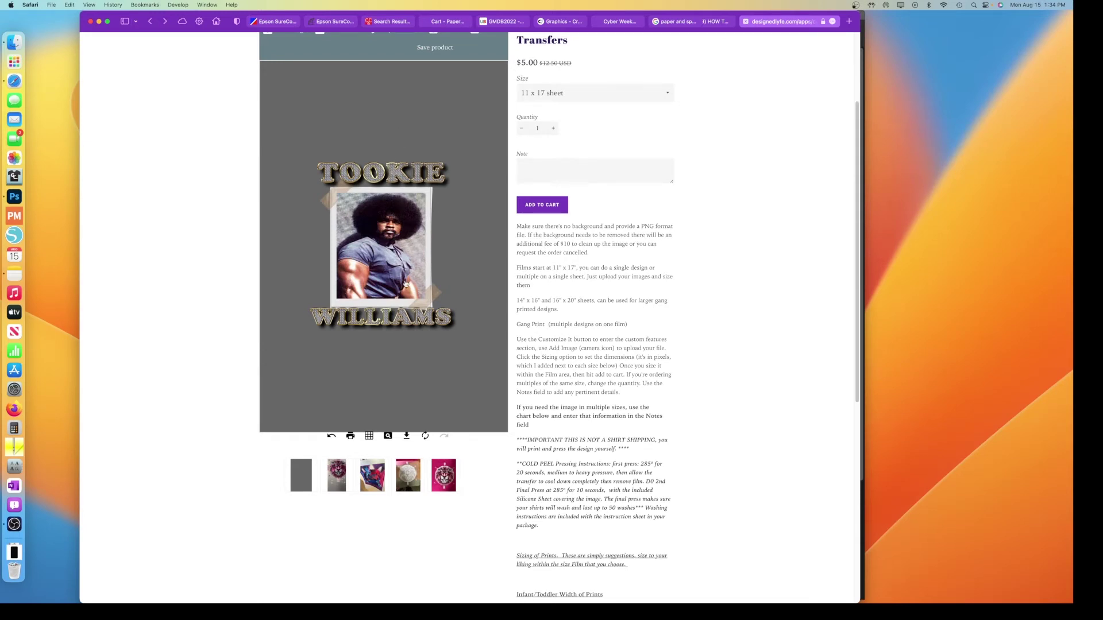
# Step: Move the design up to the upper edge of the film area and reopen its sizing settings
pyautogui.click(406, 283)
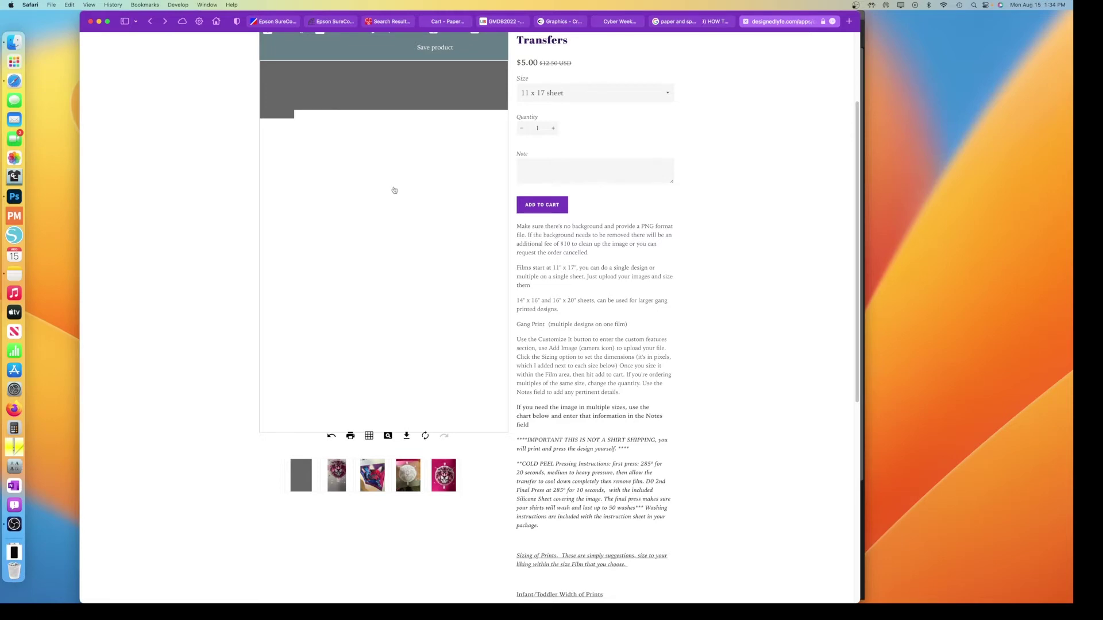
pyautogui.scroll(3, 484, 367)
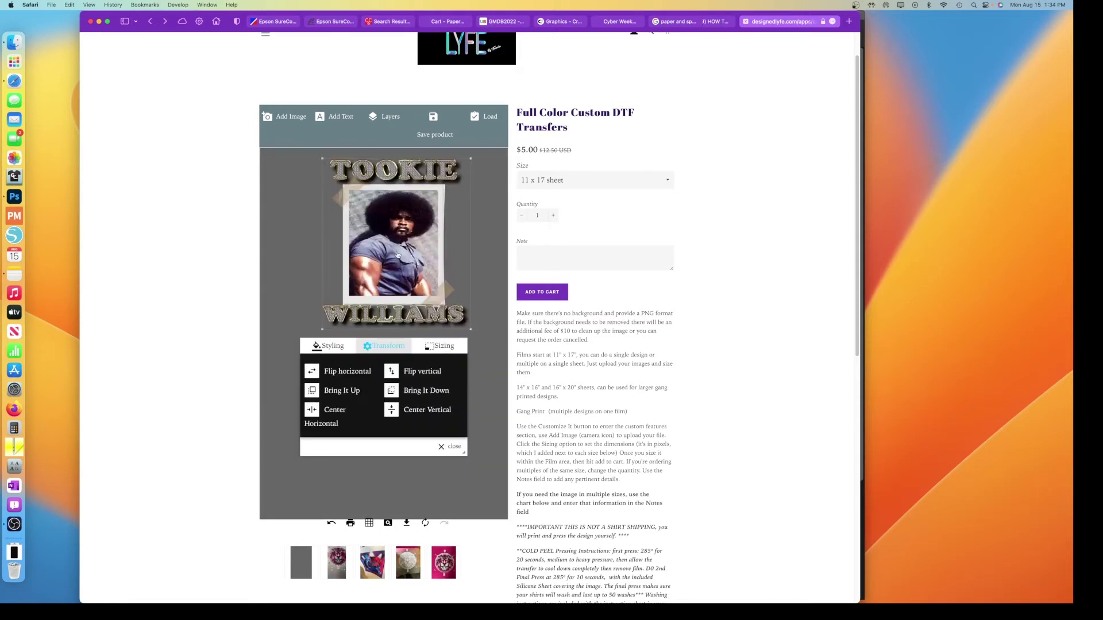
pyautogui.click(452, 347)
# Step: Compare the design's sizing values with the adult print widths in the list, and review the order's note field
pyautogui.scroll(-10, 587, 360)
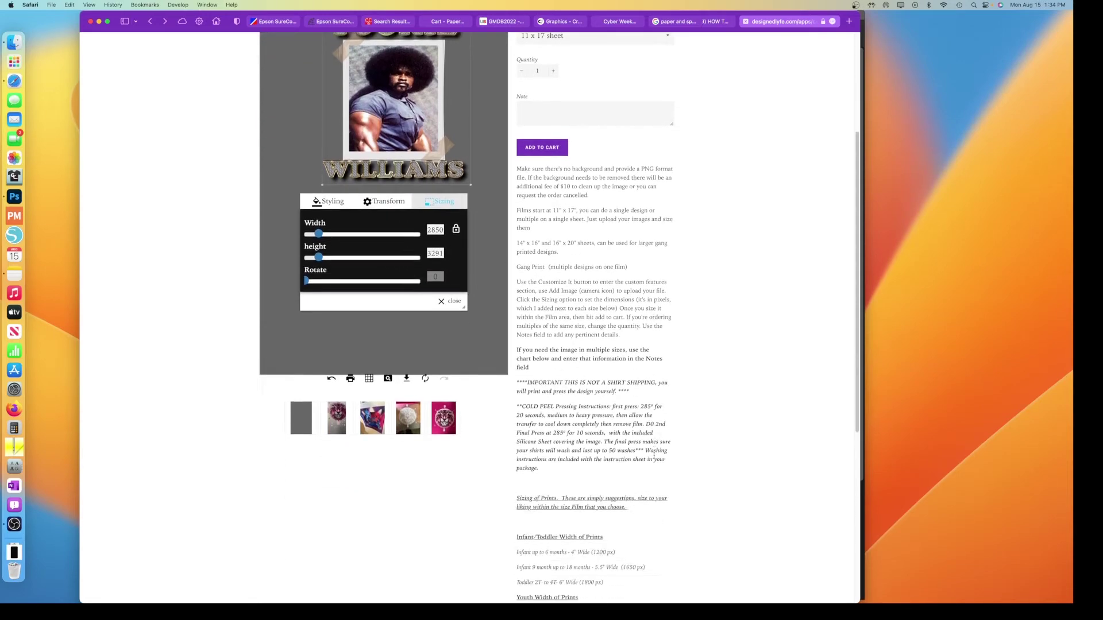
pyautogui.moveTo(551, 384); pyautogui.dragTo(620, 387)
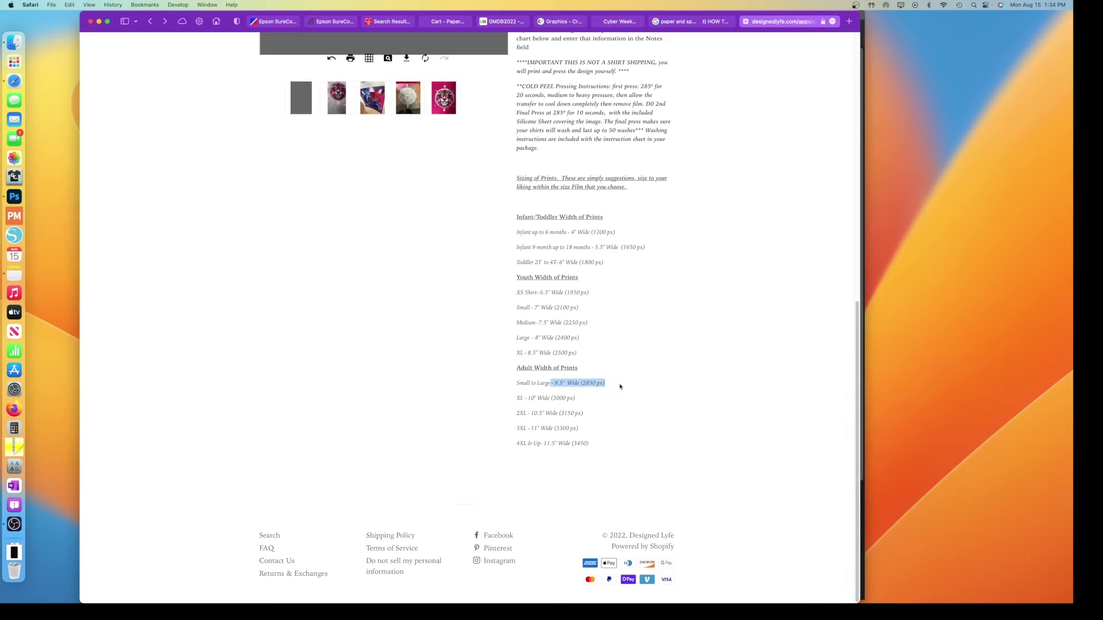
pyautogui.click(552, 383)
pyautogui.scroll(6, 621, 382)
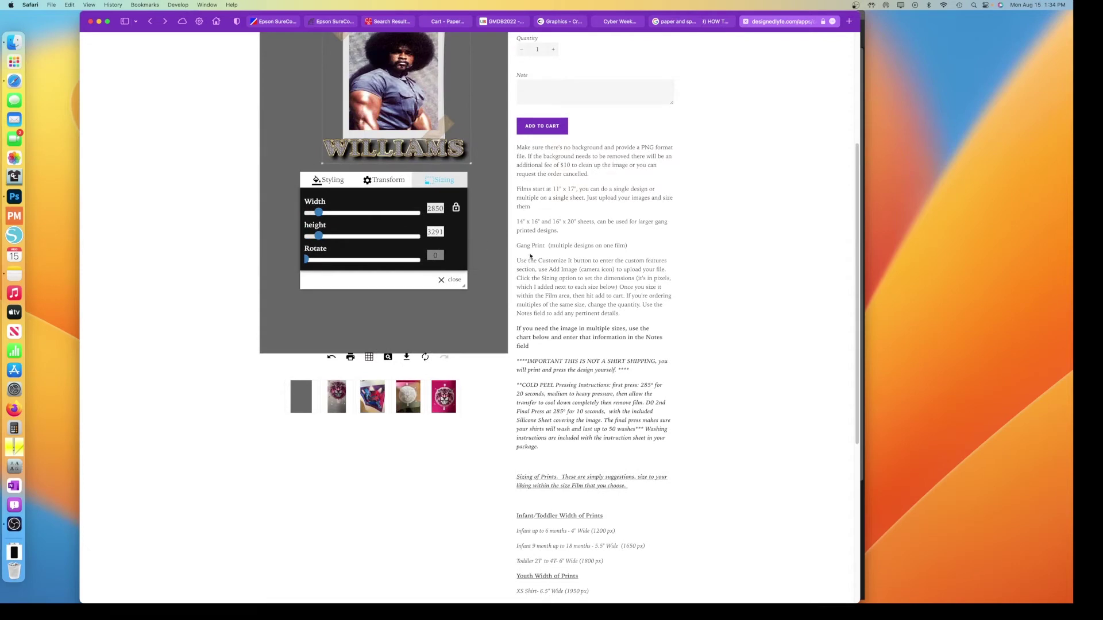
pyautogui.scroll(2, 553, 284)
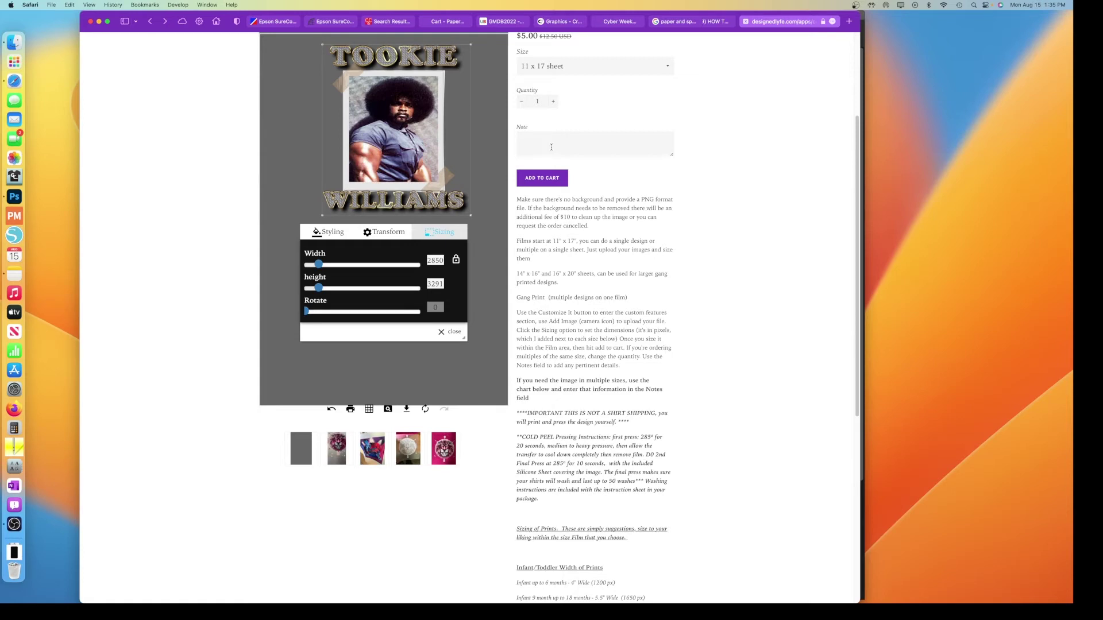
pyautogui.scroll(-5, 598, 443)
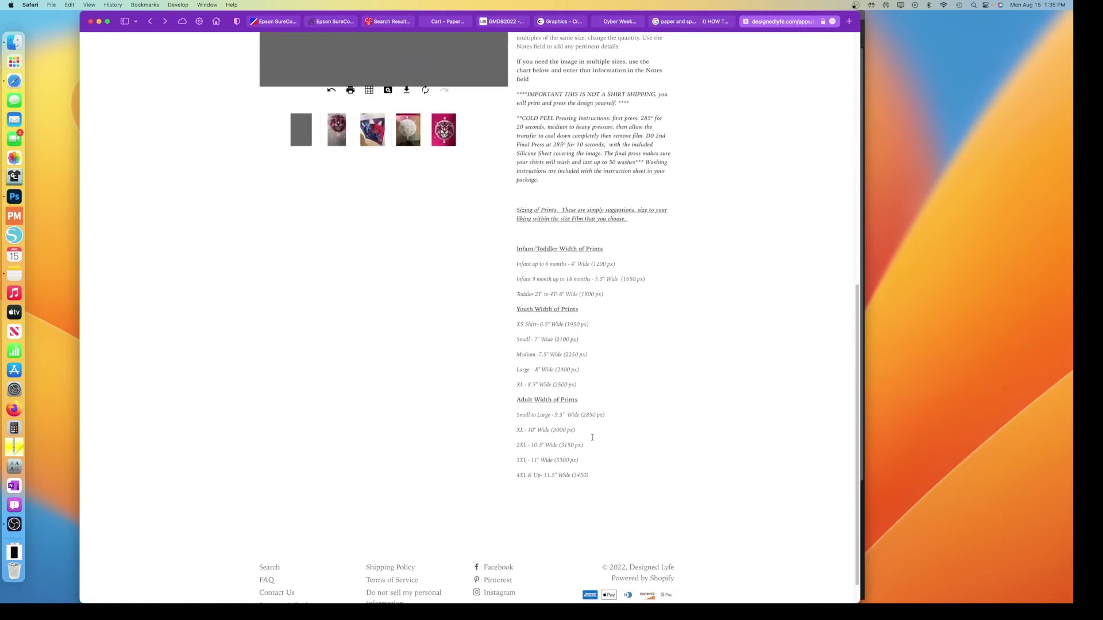
pyautogui.scroll(8, 548, 428)
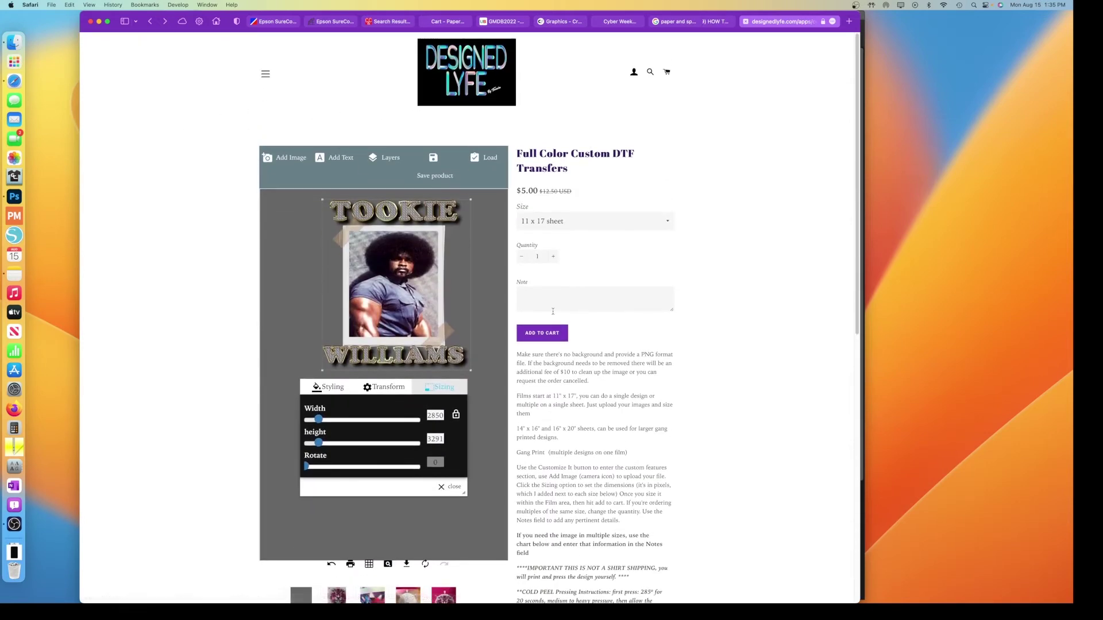
pyautogui.scroll(-5, 589, 492)
pyautogui.scroll(-2, 590, 492)
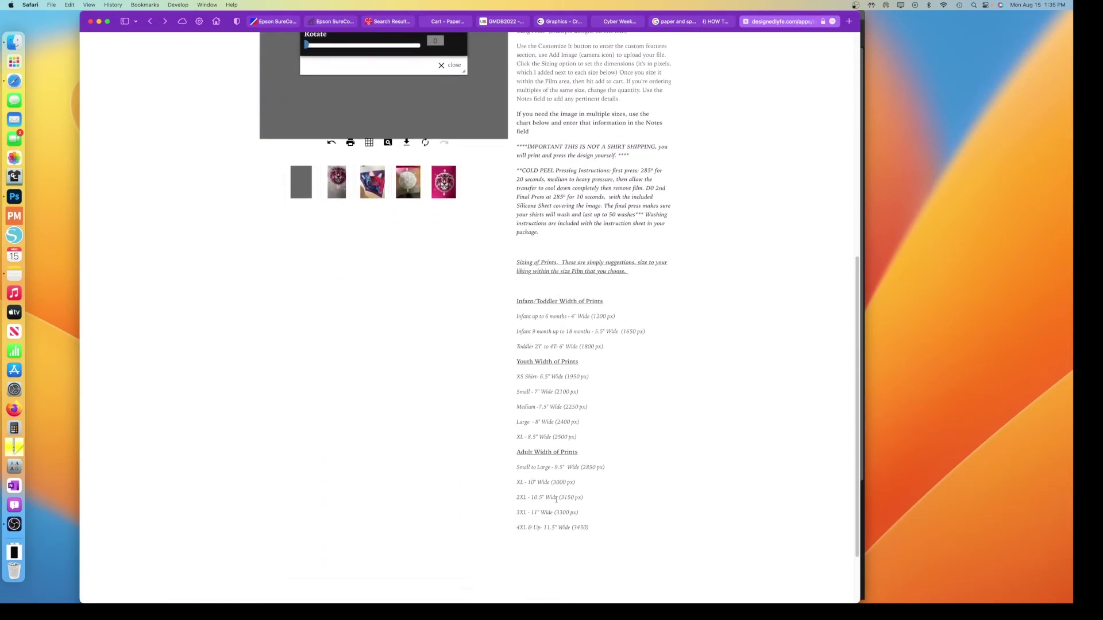
pyautogui.scroll(4, 560, 458)
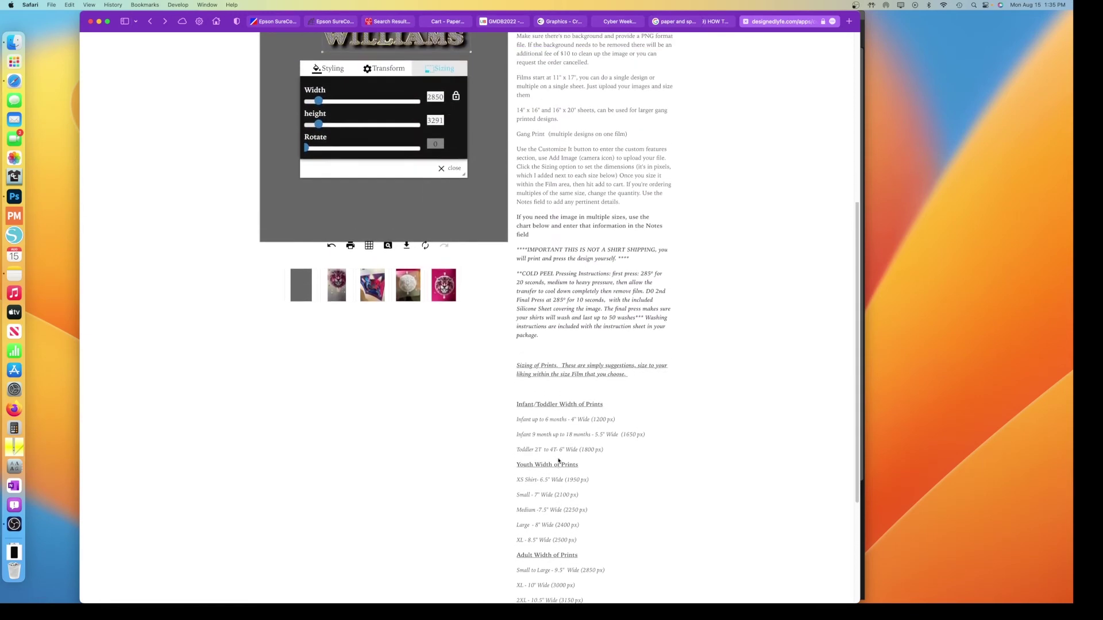
pyautogui.scroll(4, 560, 458)
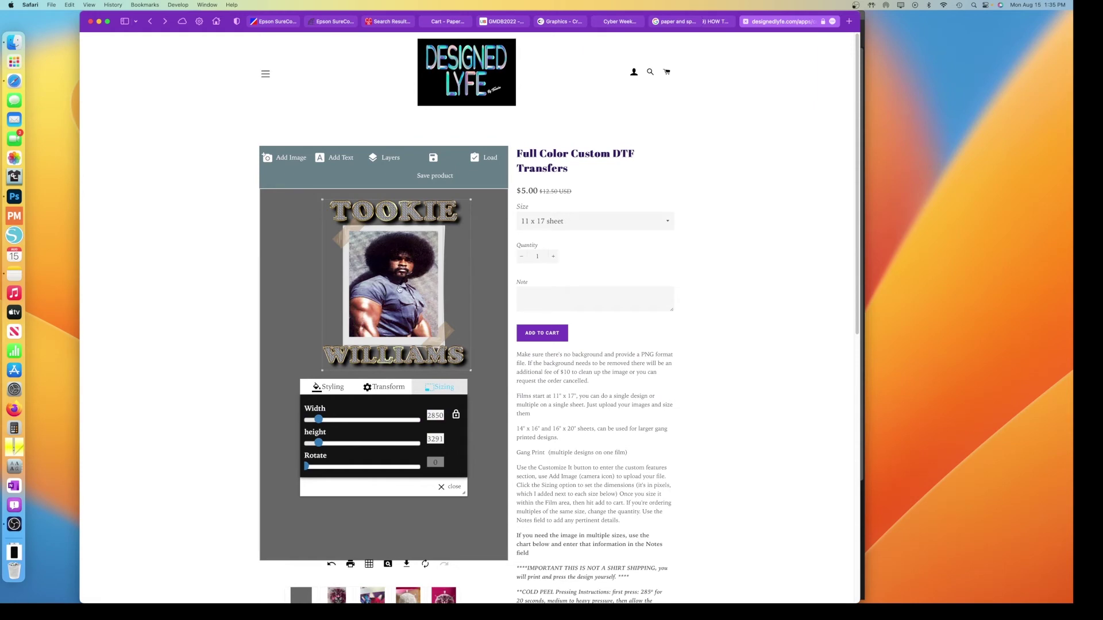
# Step: Change the film size for the transfer to the 16 x 20 sheet
pyautogui.click(552, 471)
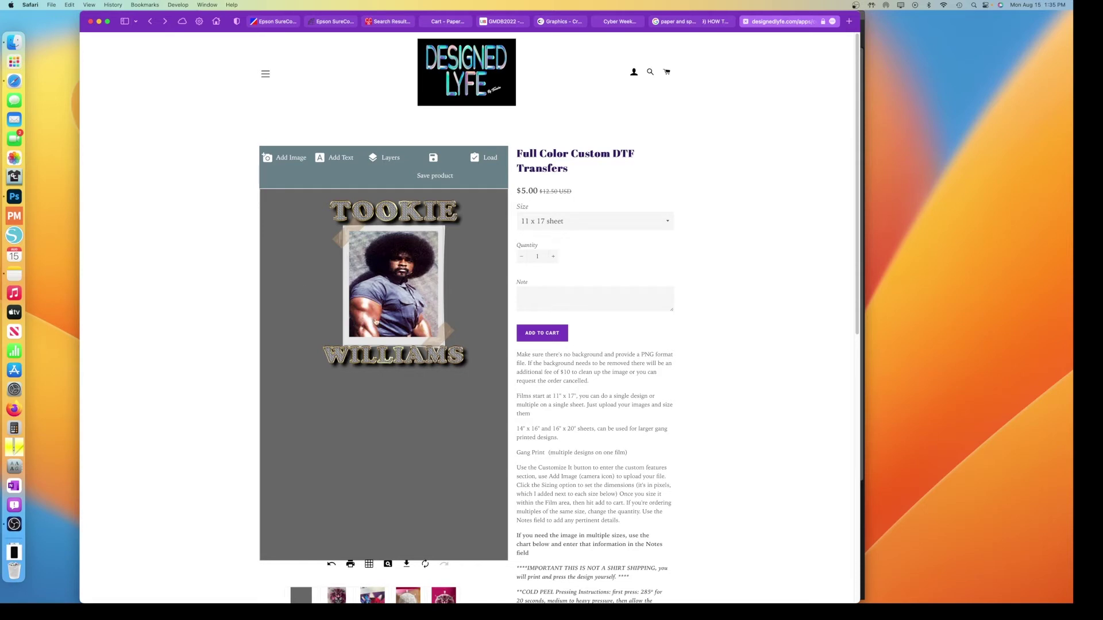
pyautogui.click(566, 219)
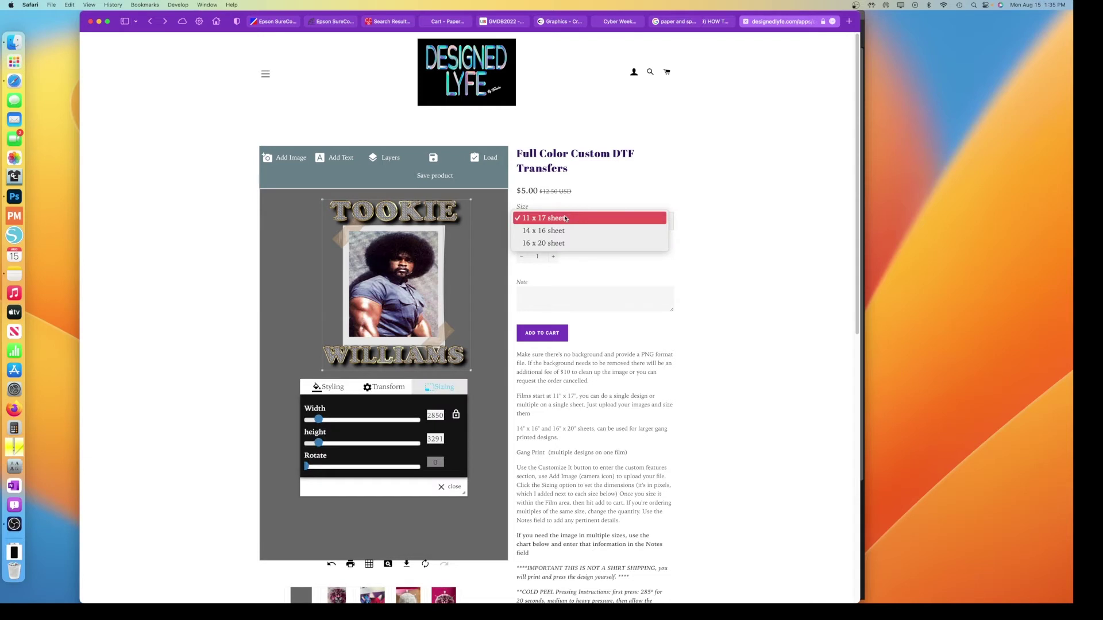
pyautogui.click(565, 243)
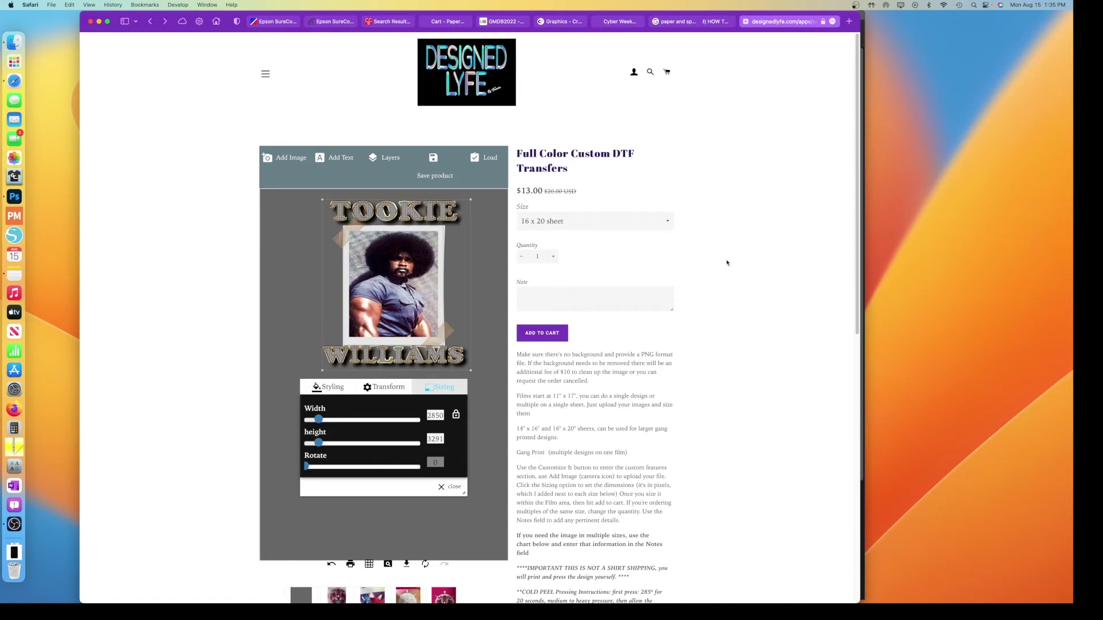
# Step: Switch to Photoshop
pyautogui.press('super+Tab')
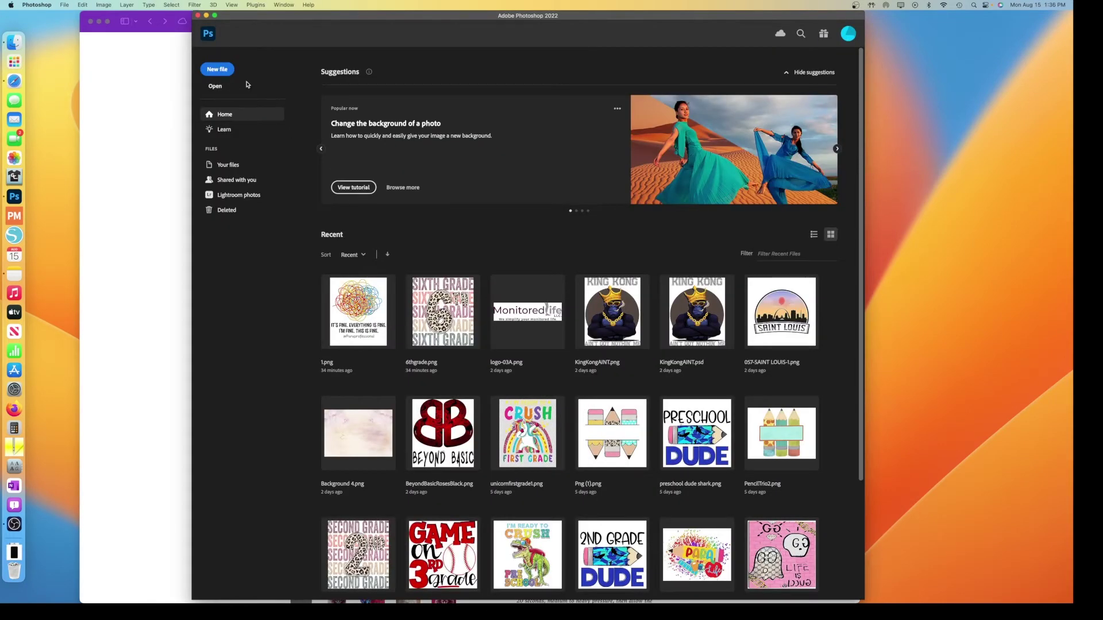
pyautogui.click(222, 69)
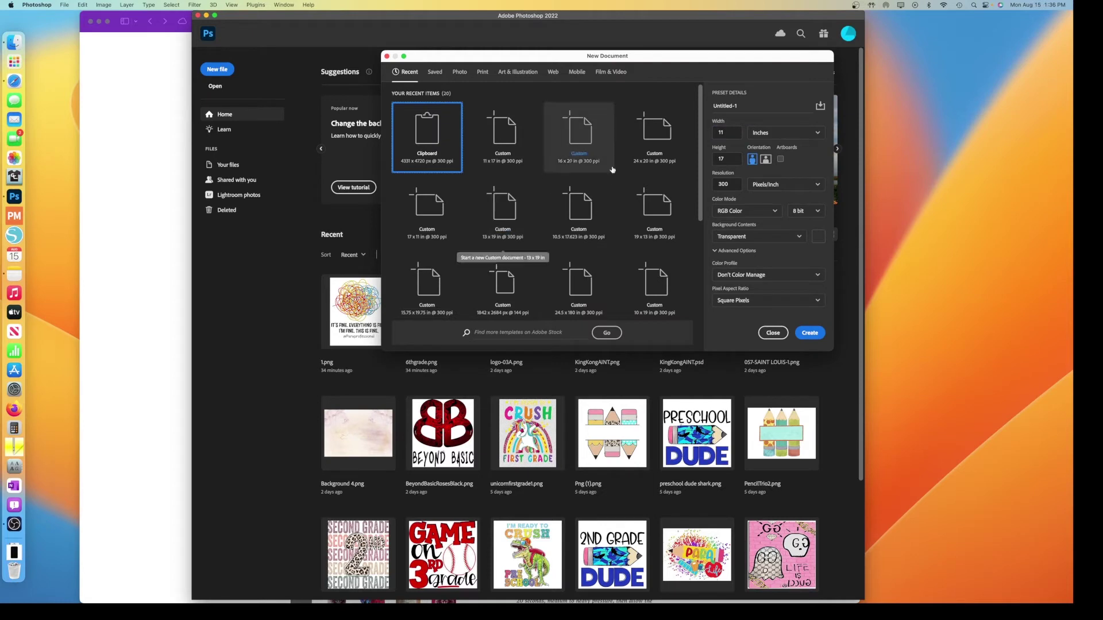
pyautogui.click(493, 122)
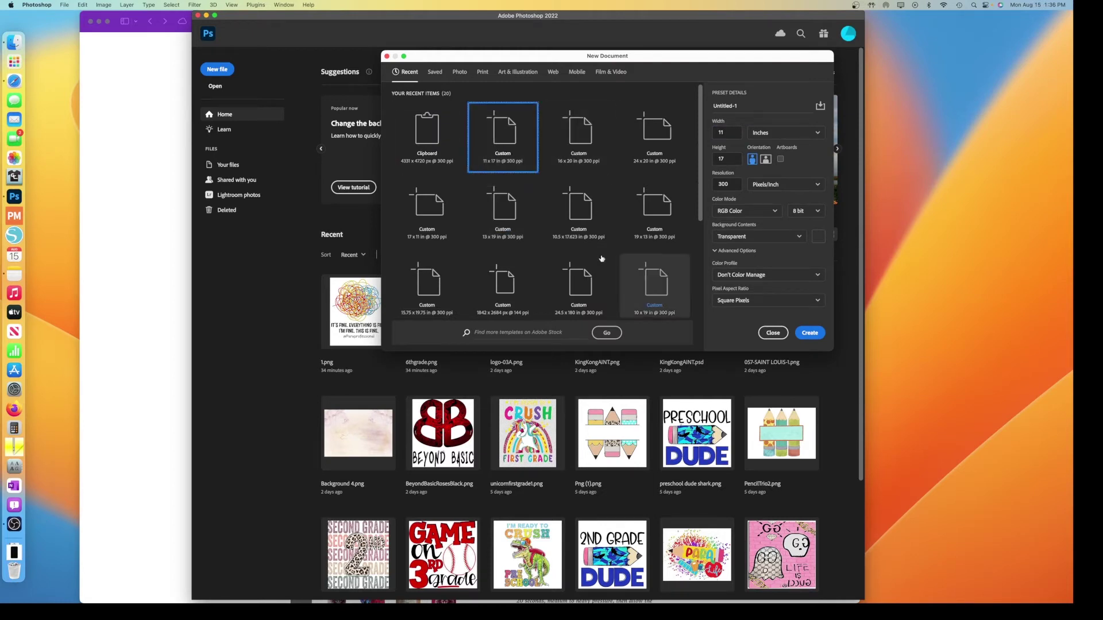
pyautogui.click(810, 333)
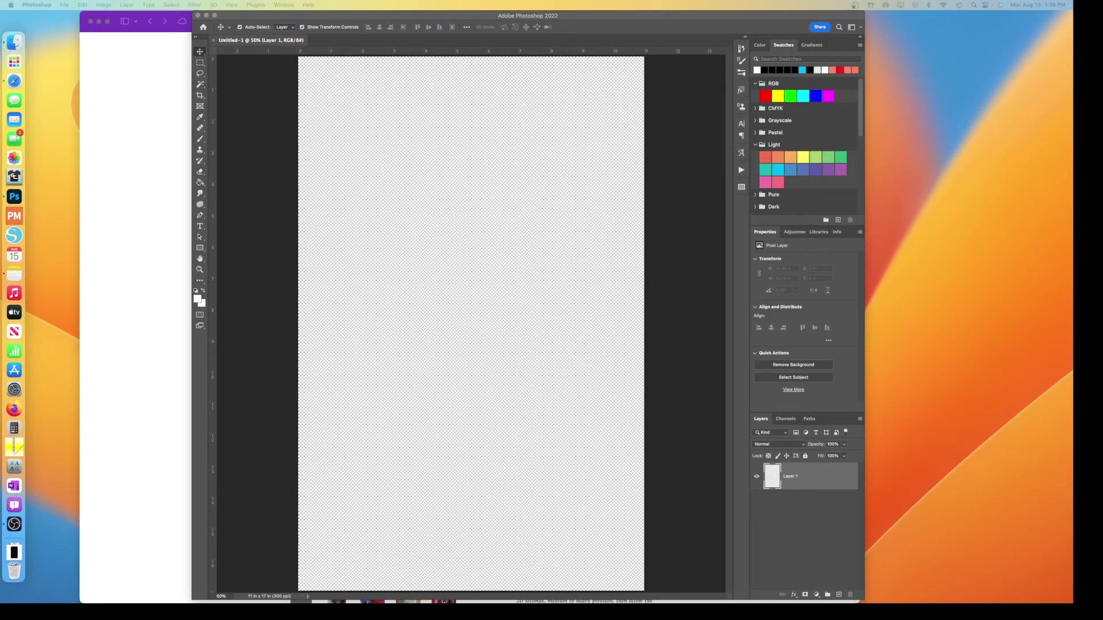
pyautogui.click(784, 554)
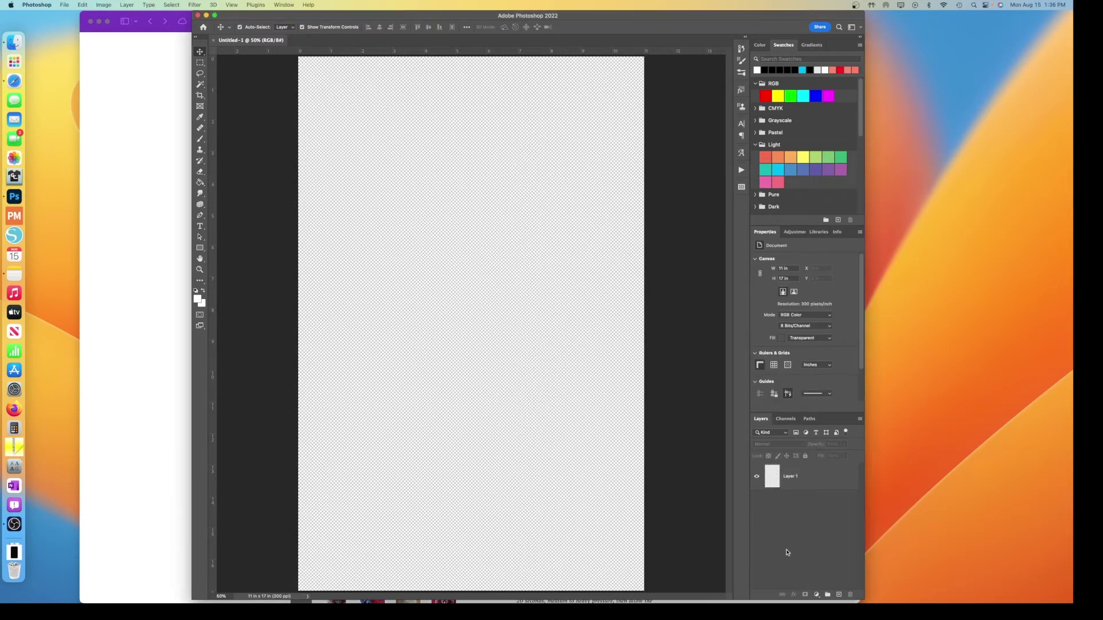
pyautogui.click(213, 40)
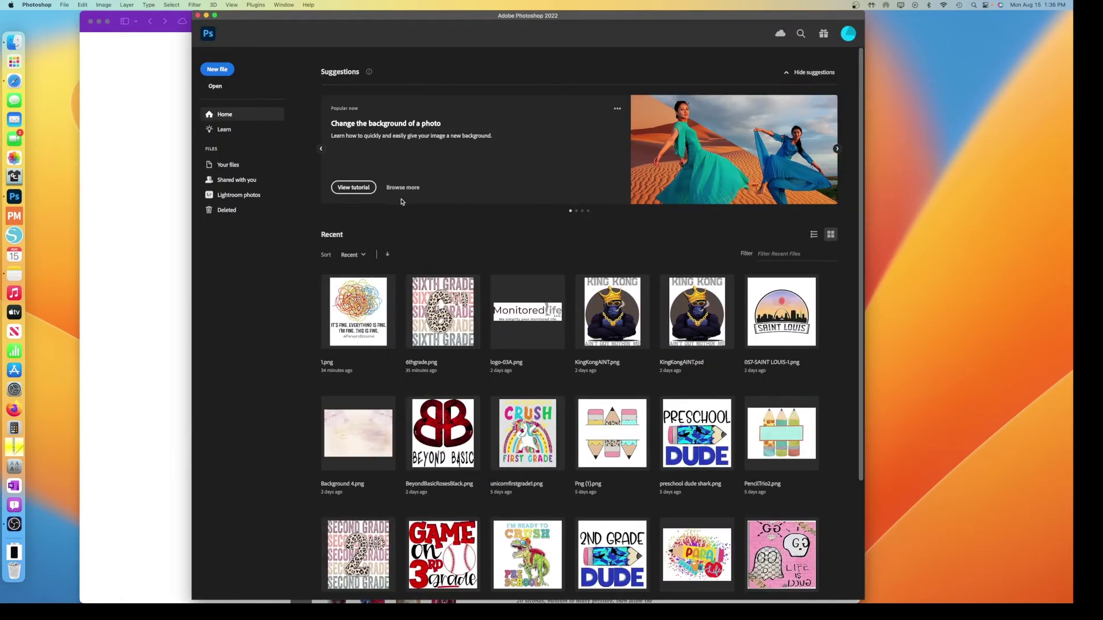
# Step: Create an 11 x 17 in document at 300 ppi with RGB color and a transparent background
pyautogui.click(214, 71)
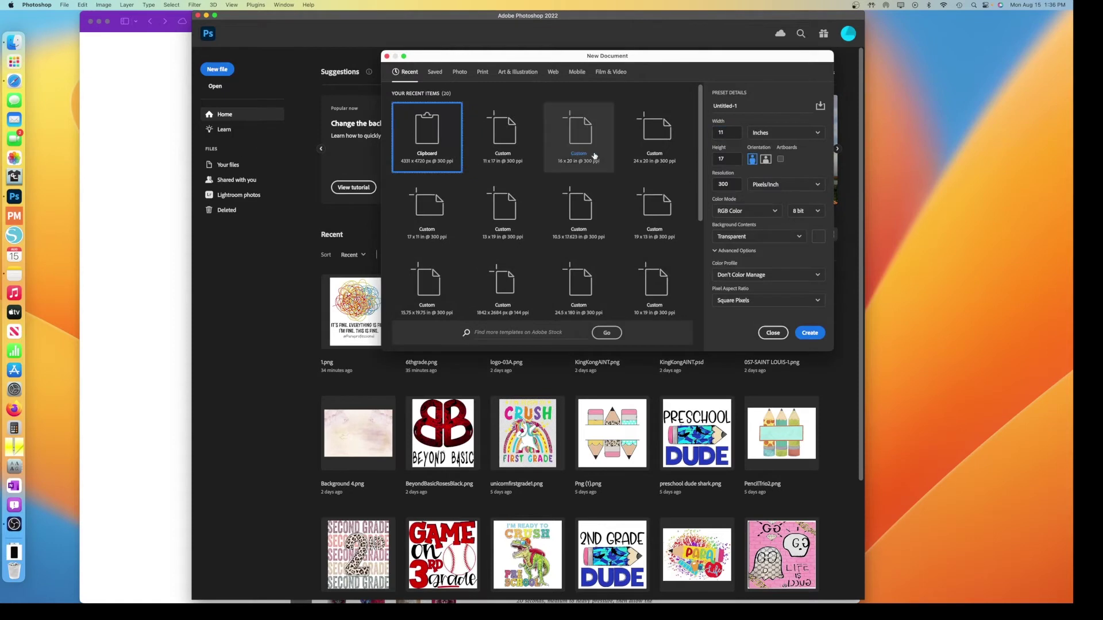
pyautogui.click(516, 144)
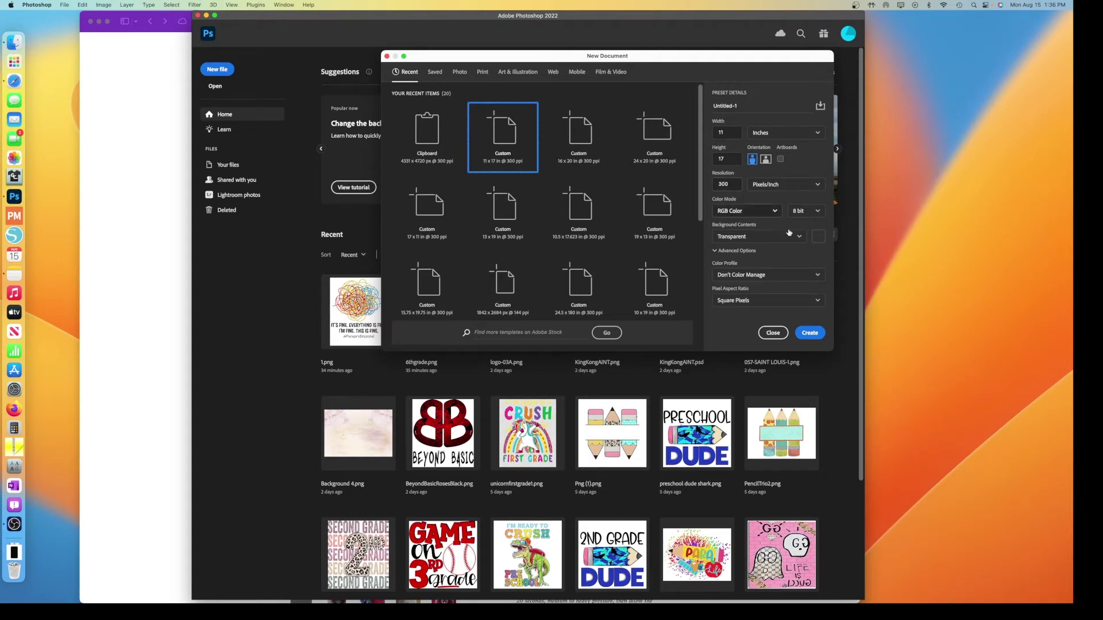
pyautogui.click(810, 333)
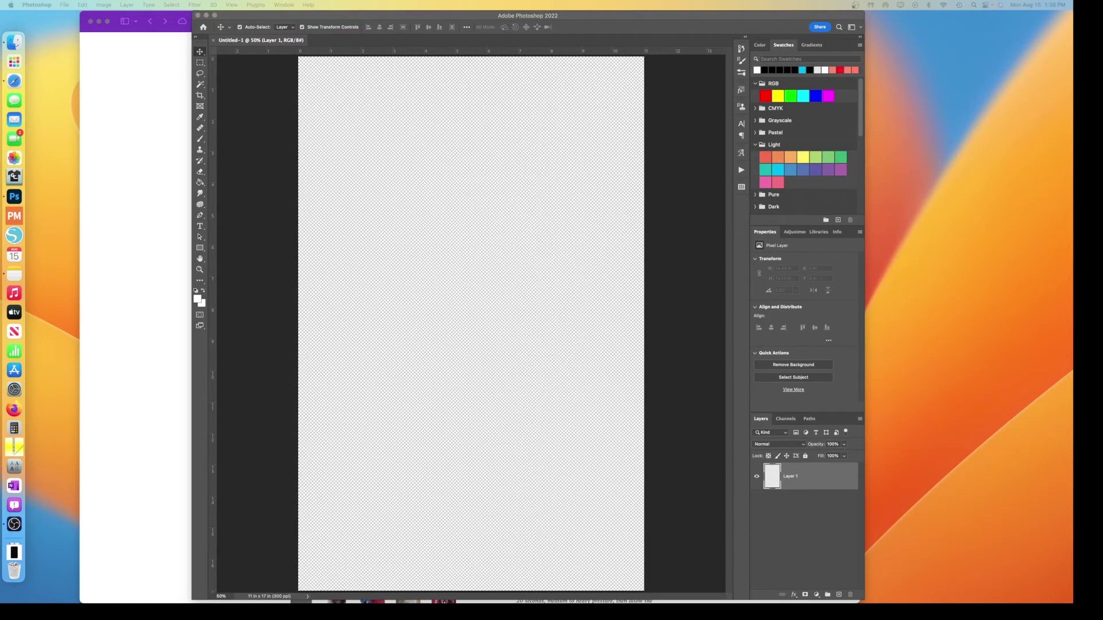
# Step: Place the TookieMockup design on the blank sheet and move it up about 1 in
pyautogui.moveTo(1028, 225); pyautogui.dragTo(463, 140)
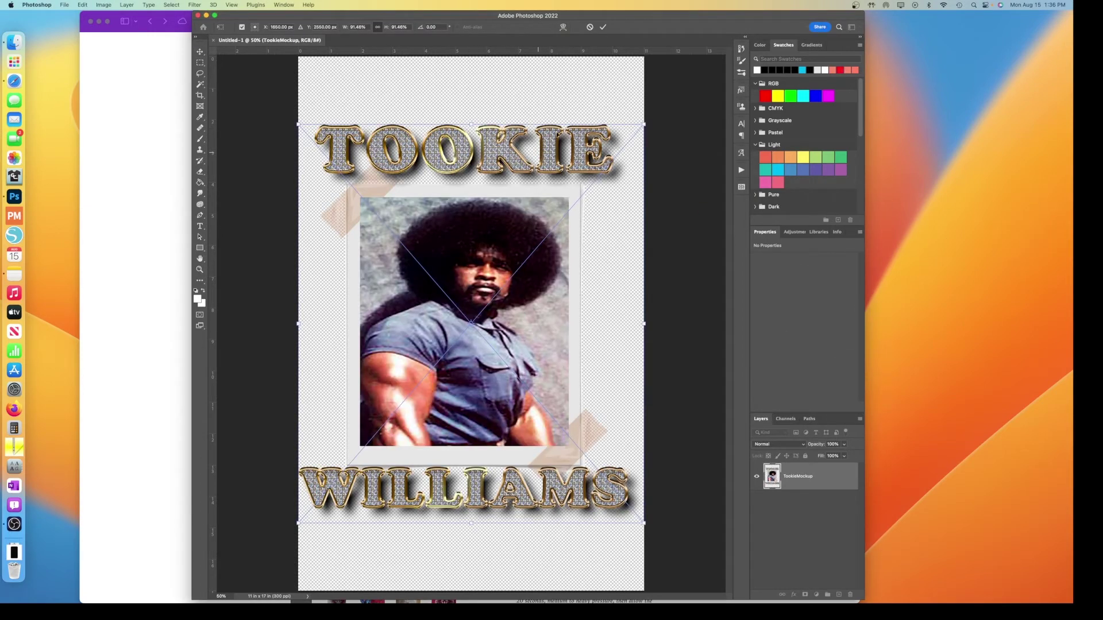
pyautogui.click(603, 27)
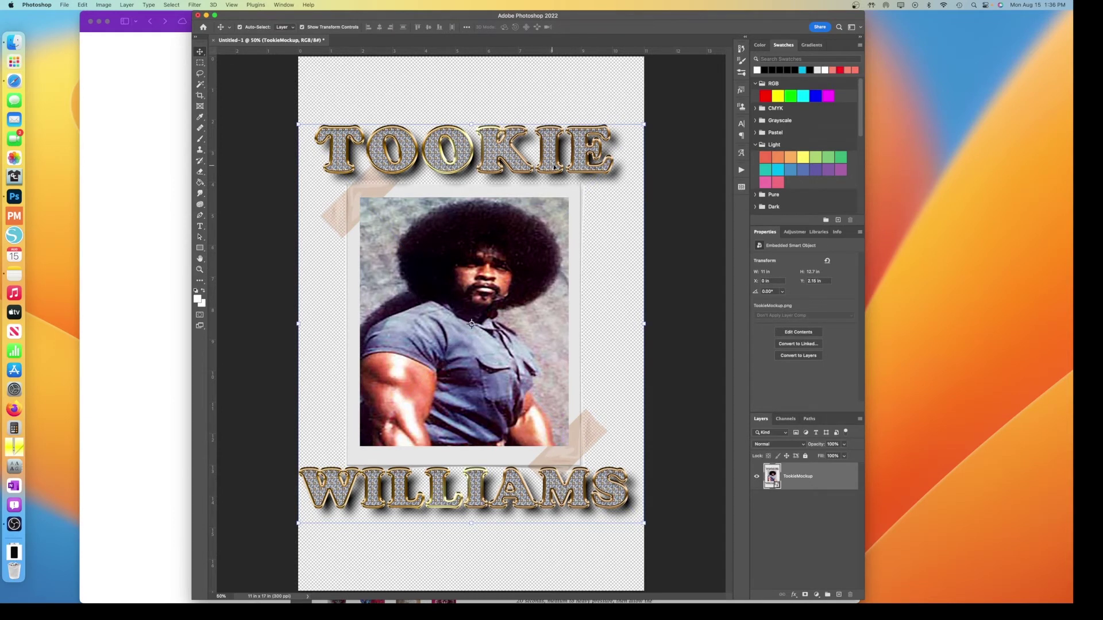
pyautogui.moveTo(553, 167); pyautogui.dragTo(550, 137)
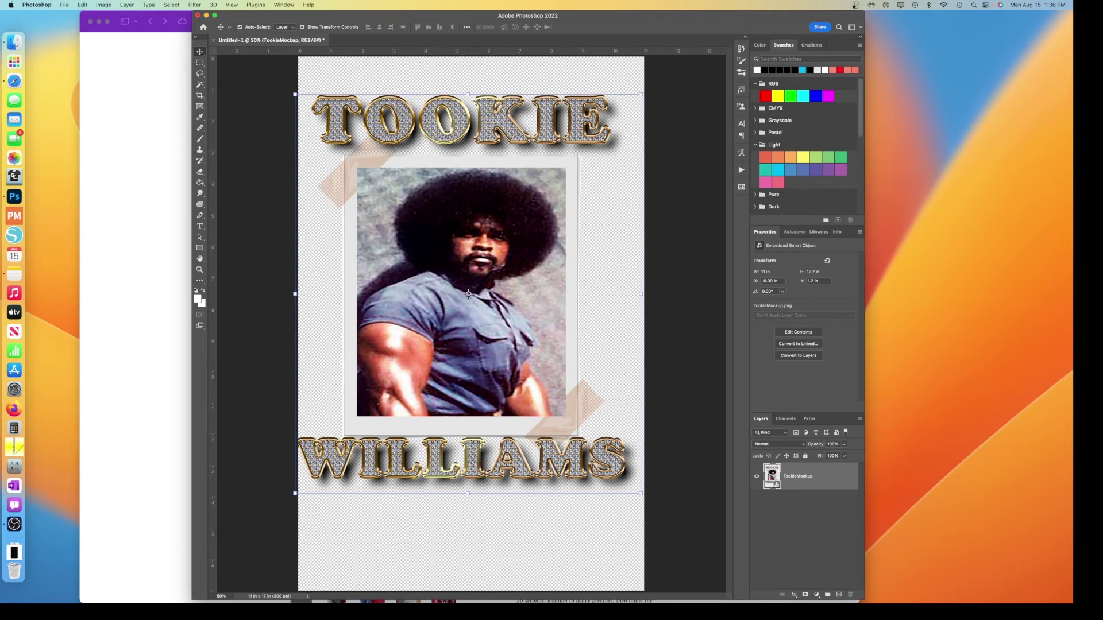
# Step: Open the placed design's contents without color management, set the artwork's width to 9.5 in, and shift it inward from the canvas corner
pyautogui.doubleClick(772, 477)
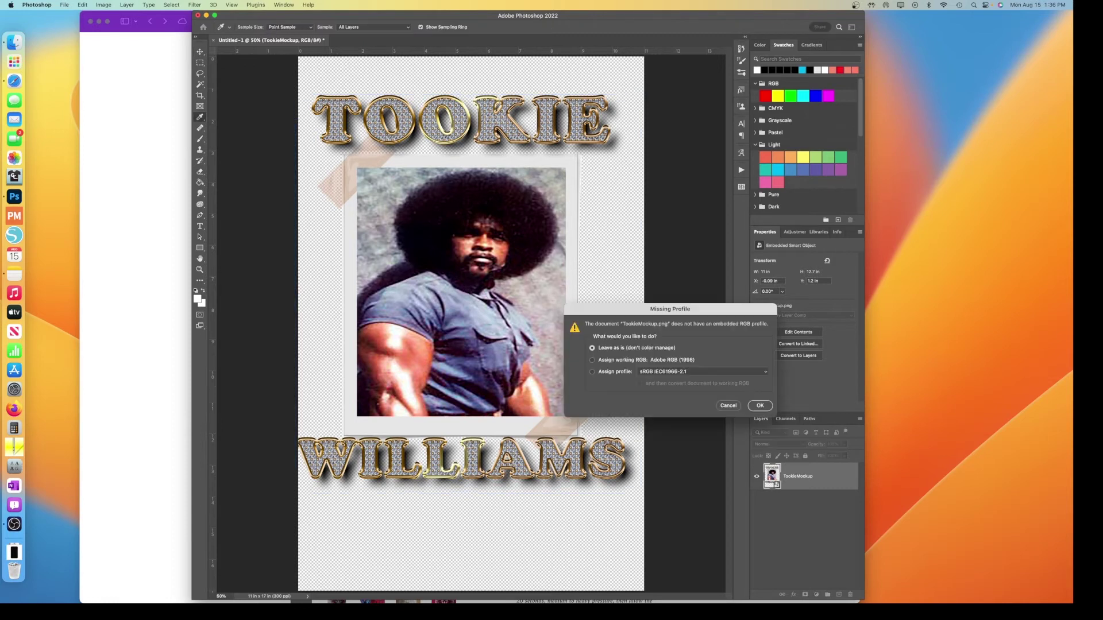
pyautogui.click(759, 406)
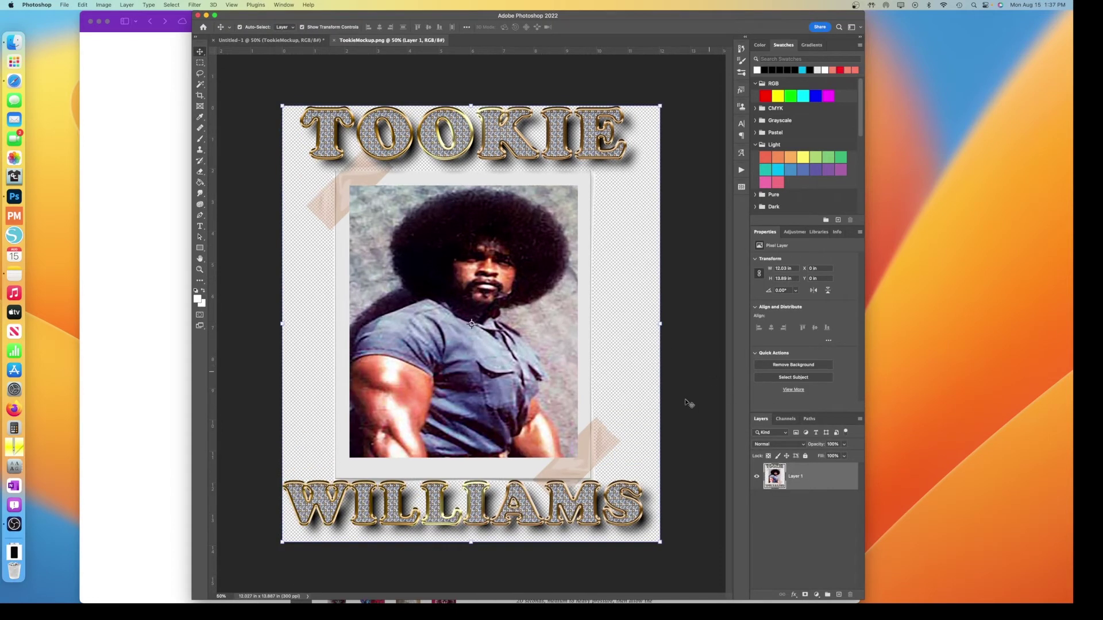
pyautogui.click(788, 268)
pyautogui.write('9.5')
pyautogui.press('Return')
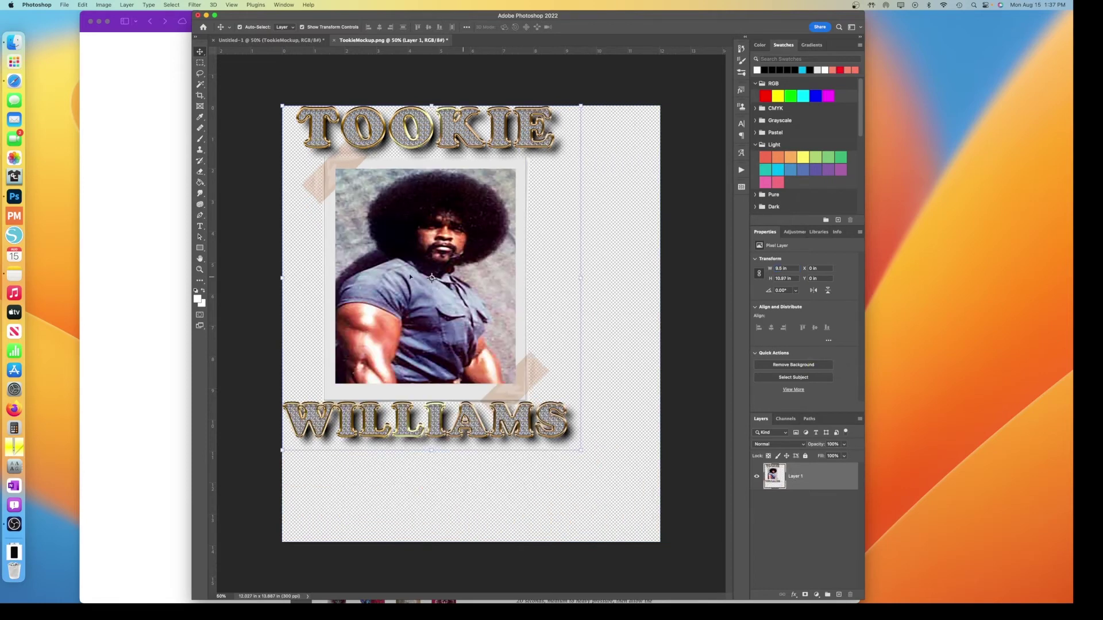
pyautogui.moveTo(448, 252); pyautogui.dragTo(476, 267)
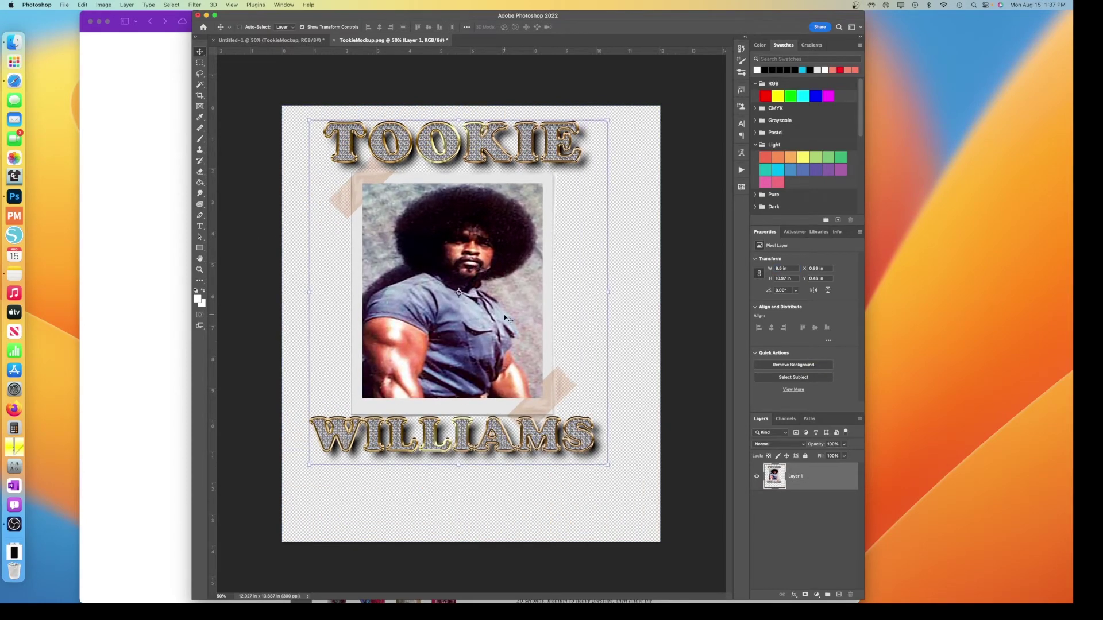
# Step: Replace the large placed design on the 11 x 17 sheet with the resized artwork, positioned about 0.5 in from the upper edge
pyautogui.click(268, 41)
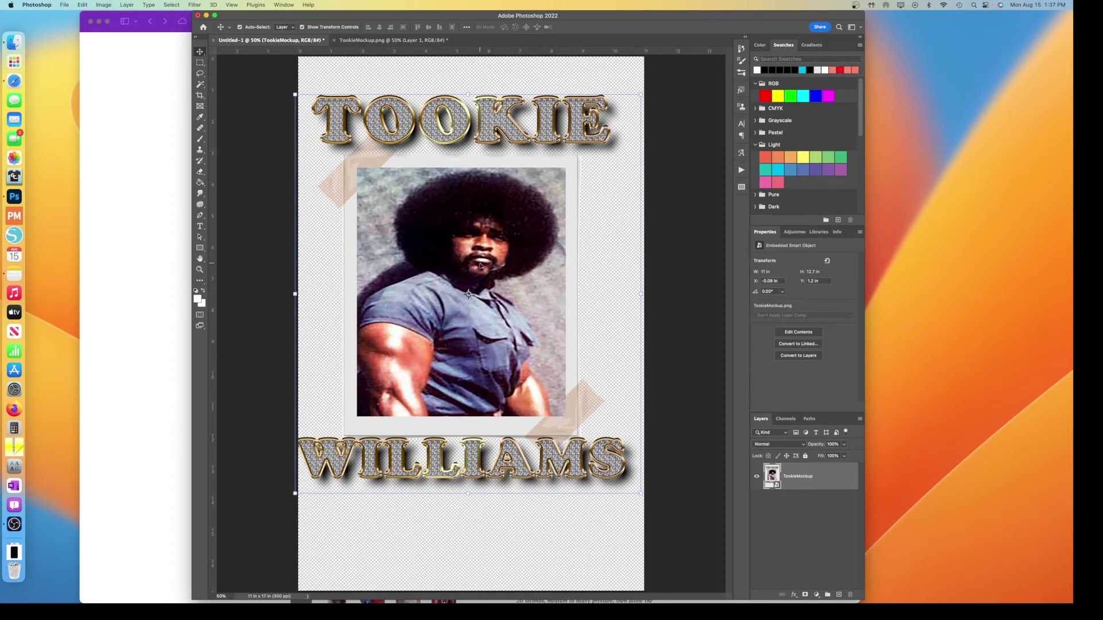
pyautogui.press('super+v')
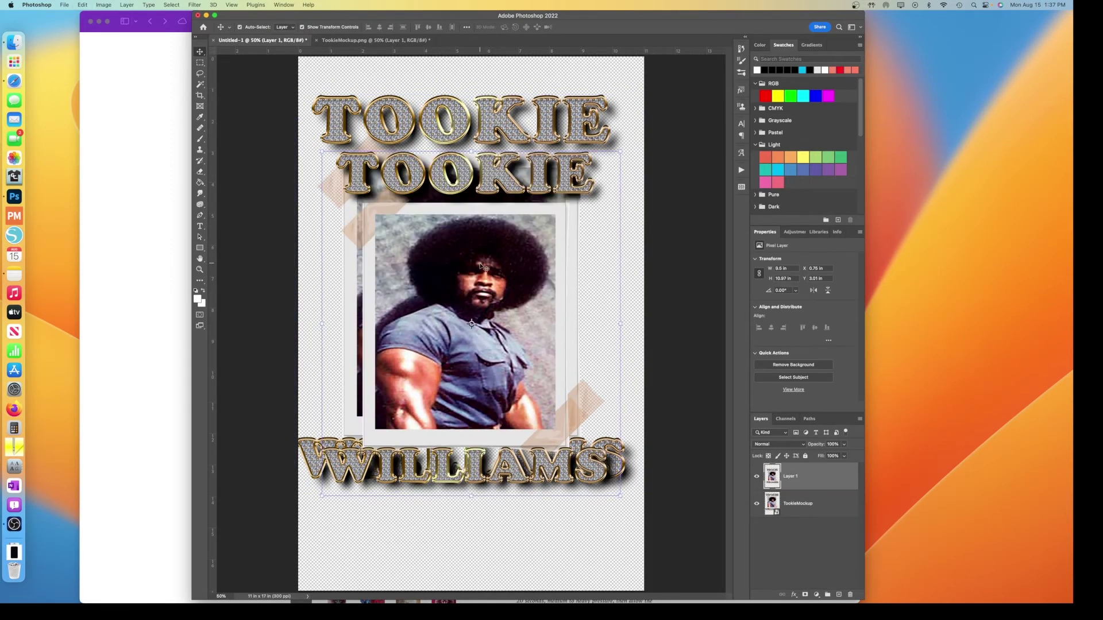
pyautogui.click(488, 102)
pyautogui.press('Delete')
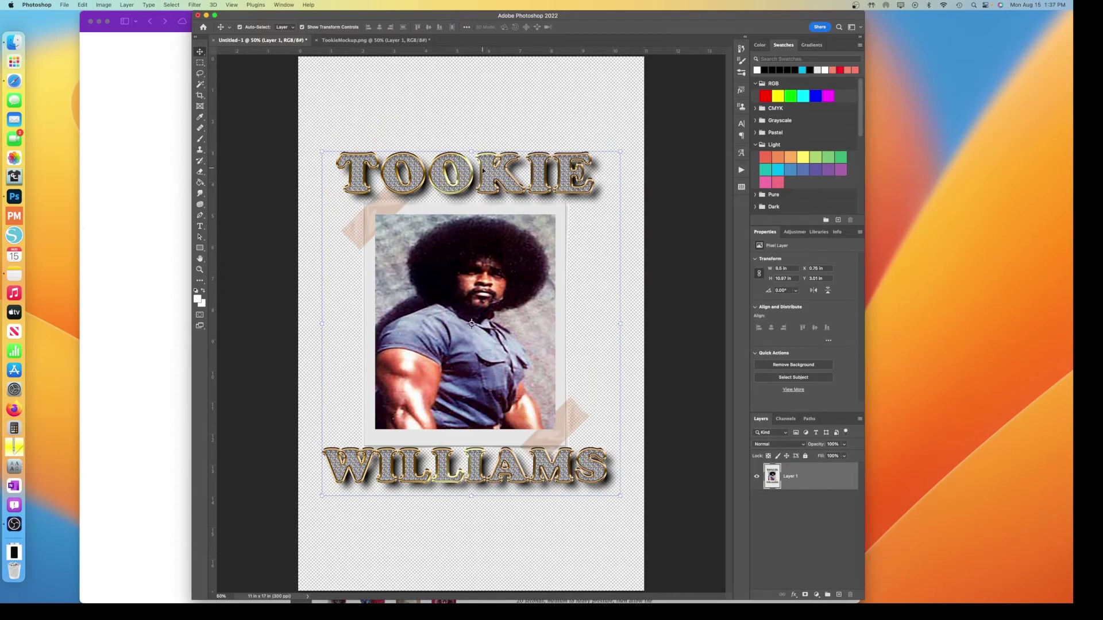
pyautogui.moveTo(485, 167); pyautogui.dragTo(482, 88)
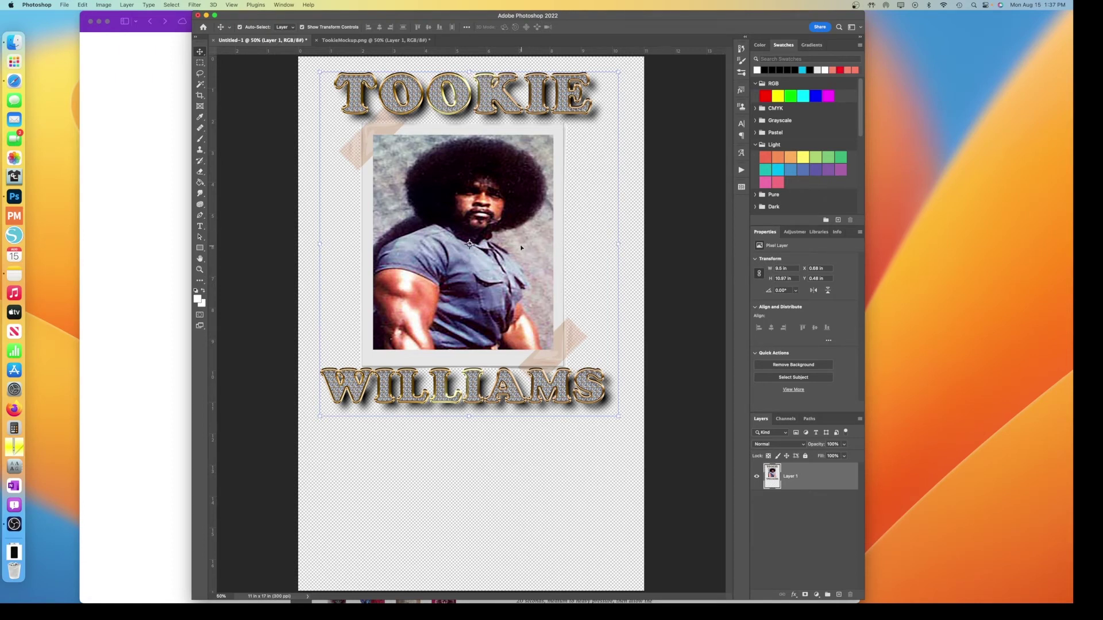
# Step: Duplicate the design onto the lower half of the sheet, and rotate both the copy and the original by 90°
pyautogui.moveTo(525, 260); pyautogui.dragTo(523, 450)
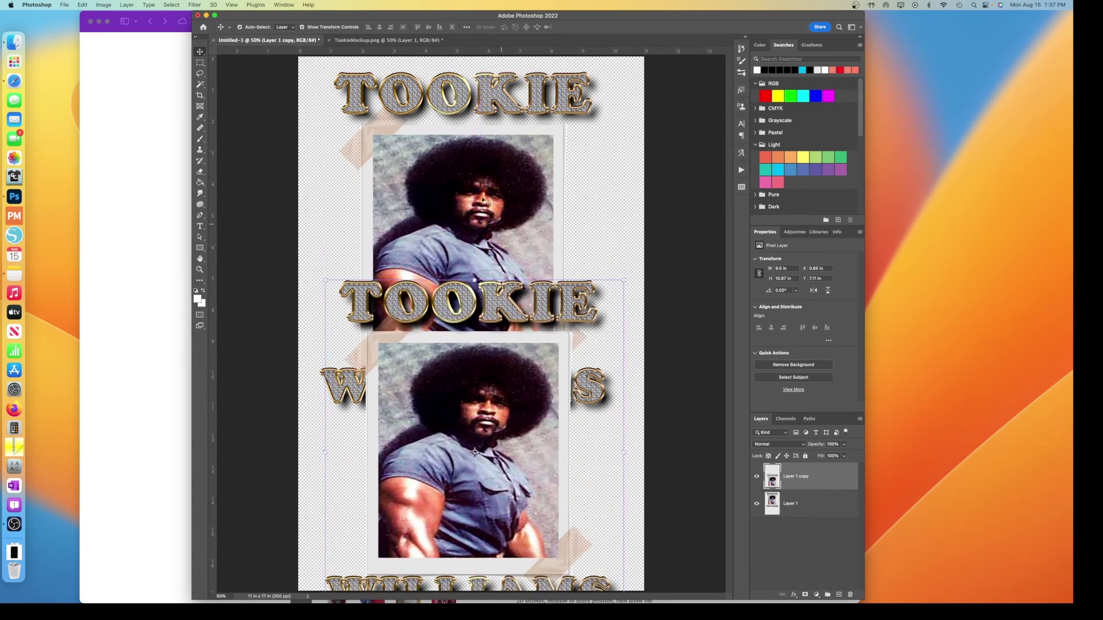
pyautogui.click(797, 292)
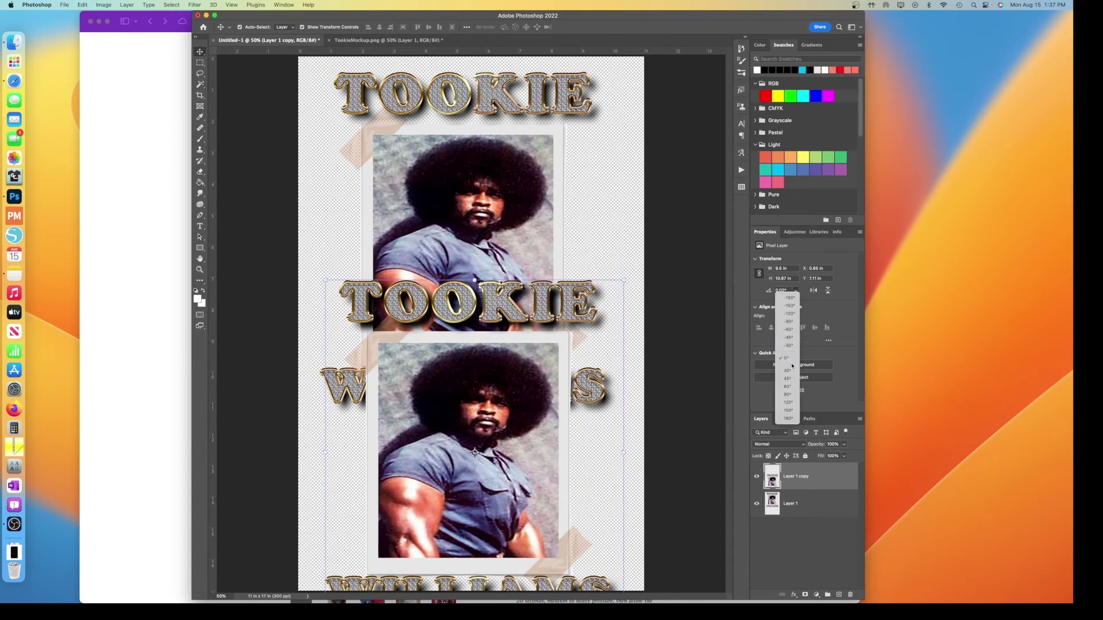
pyautogui.click(788, 395)
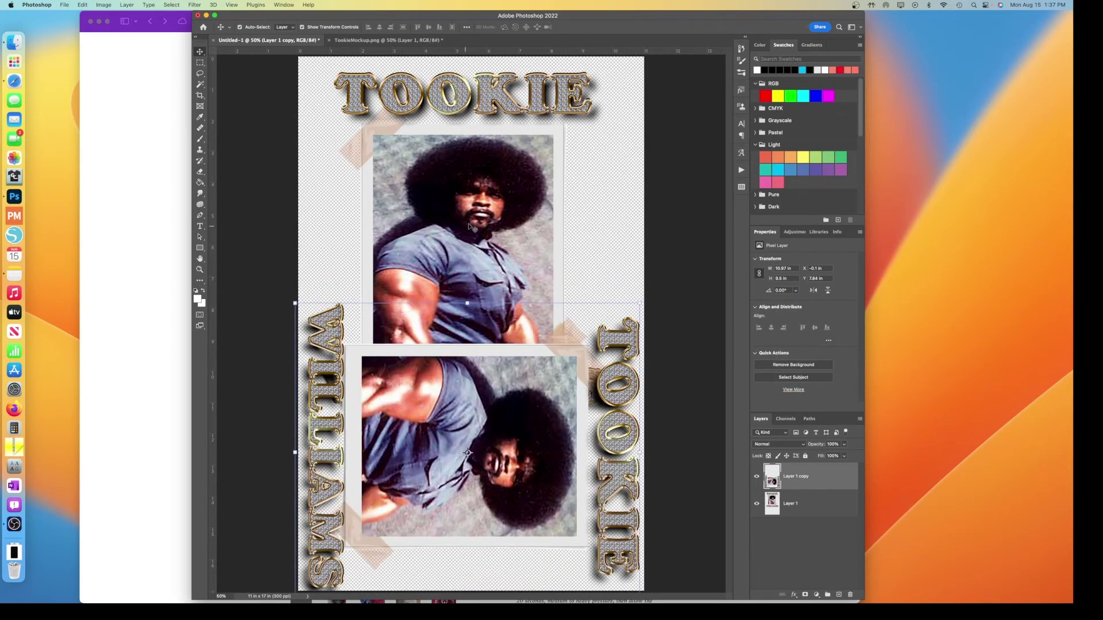
pyautogui.click(508, 220)
pyautogui.click(797, 290)
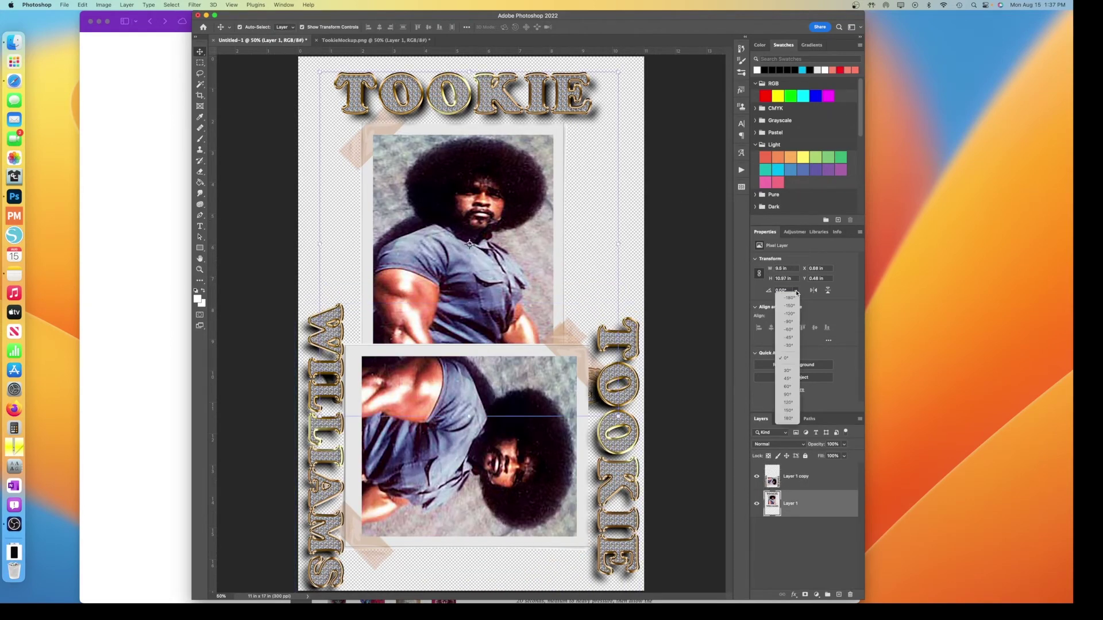
pyautogui.click(790, 394)
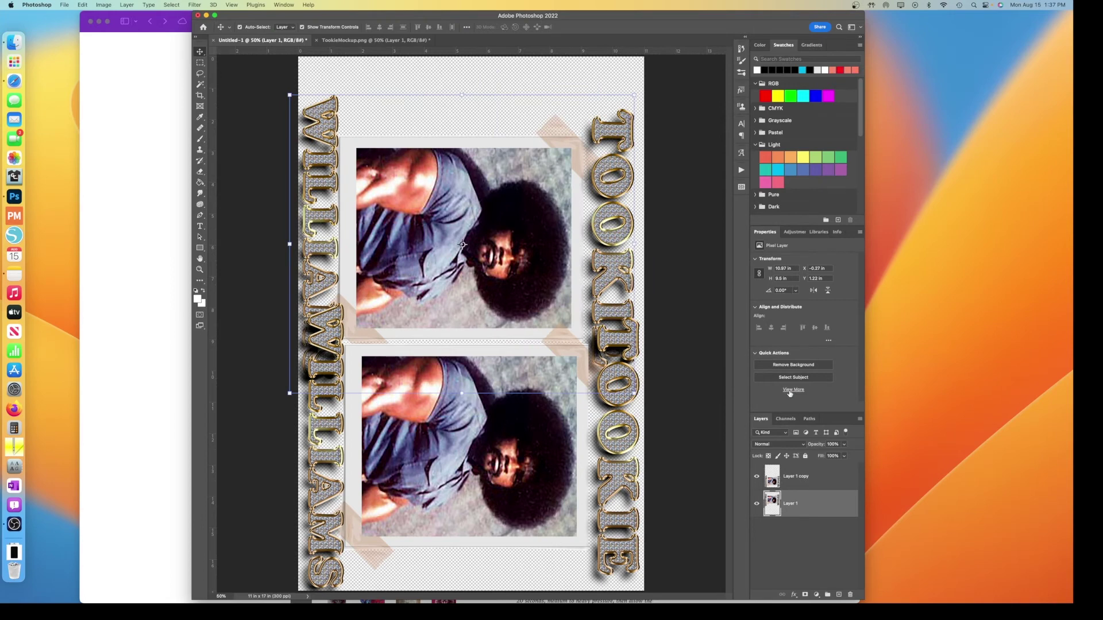
# Step: Try fitting the upper rotated design above the copy by shifting it up and down, ending at the sheet's upper edge
pyautogui.moveTo(491, 176); pyautogui.dragTo(491, 135)
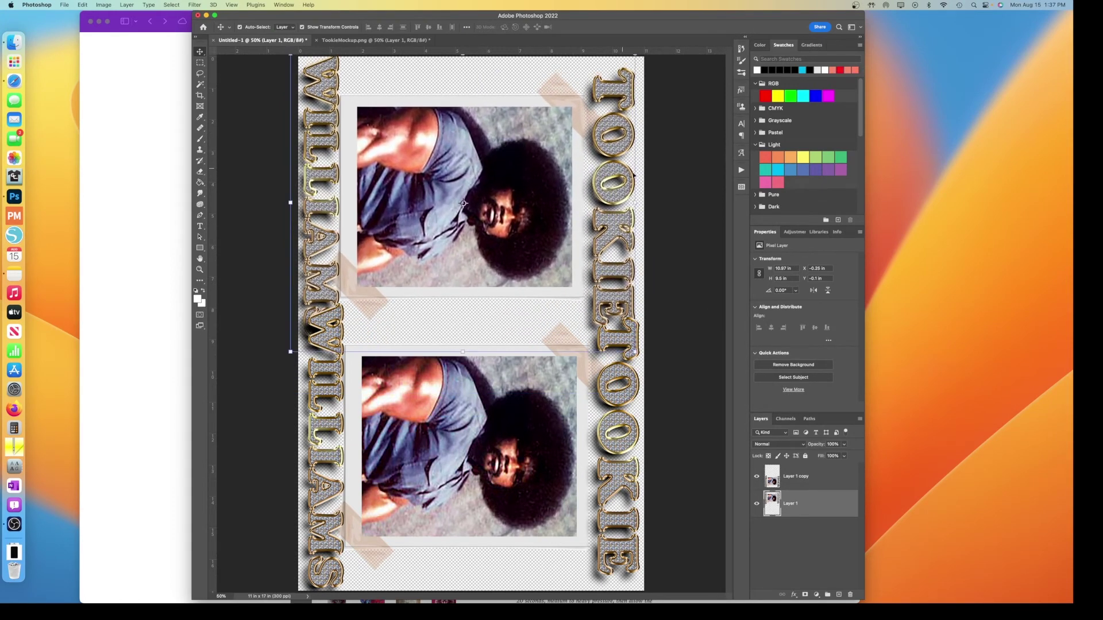
pyautogui.moveTo(599, 164)
pyautogui.mouseDown()
pyautogui.moveTo(598, 121)
pyautogui.moveTo(595, 185)
pyautogui.mouseUp()
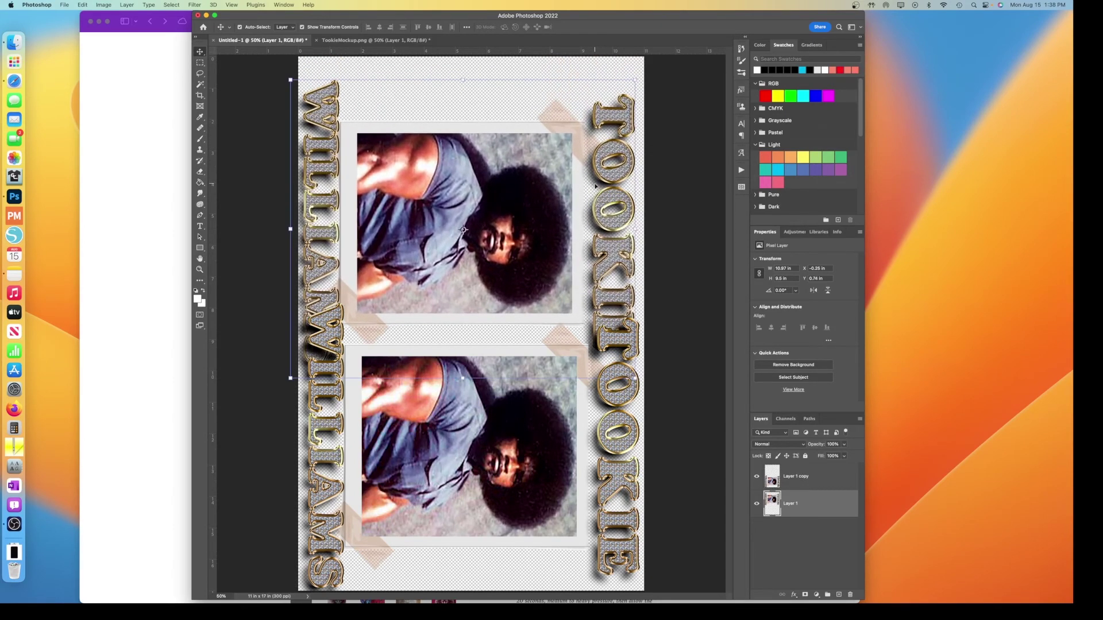
pyautogui.click(783, 542)
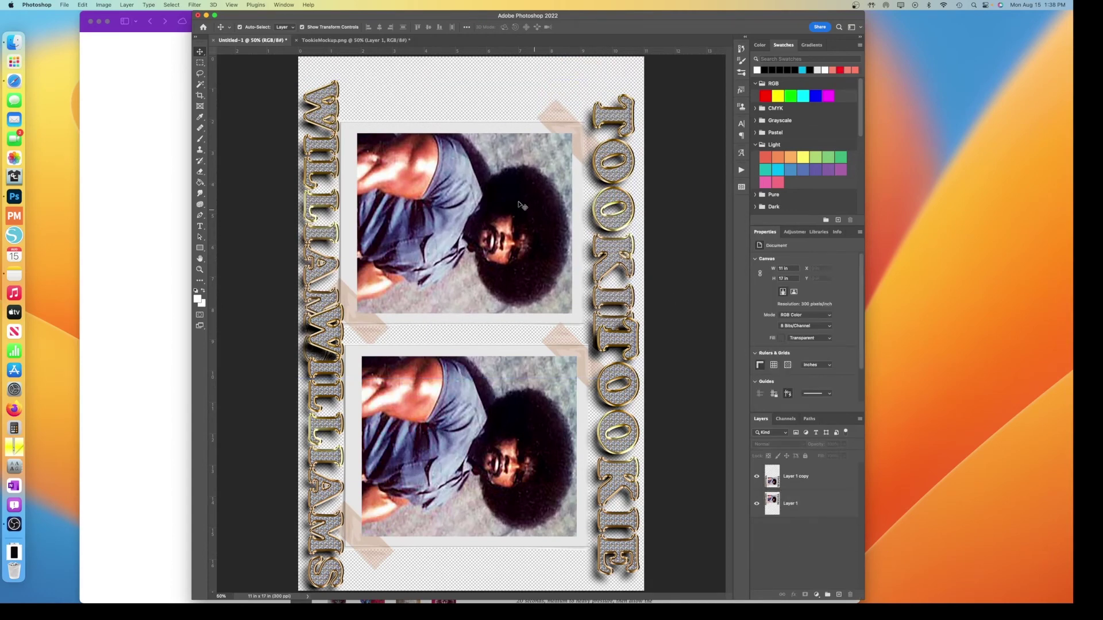
pyautogui.click(541, 204)
pyautogui.moveTo(543, 207); pyautogui.dragTo(541, 181)
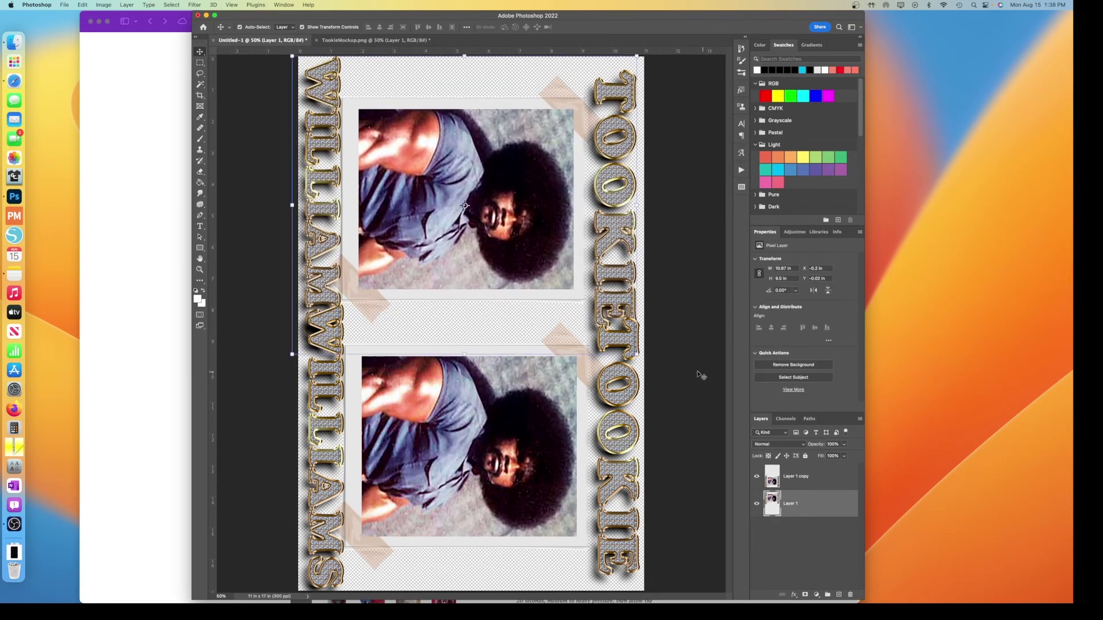
# Step: Set the canvas size to 16 in wide by 20 in high
pyautogui.click(804, 555)
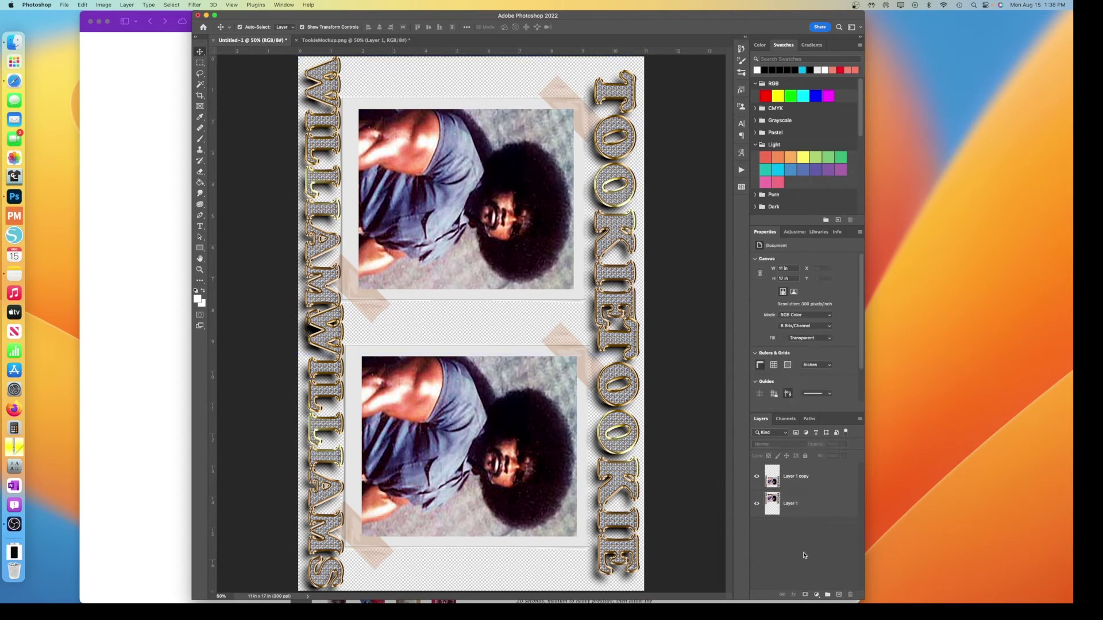
pyautogui.click(793, 269)
pyautogui.write('16')
pyautogui.press('Tab')
pyautogui.write('20')
pyautogui.press('Return')
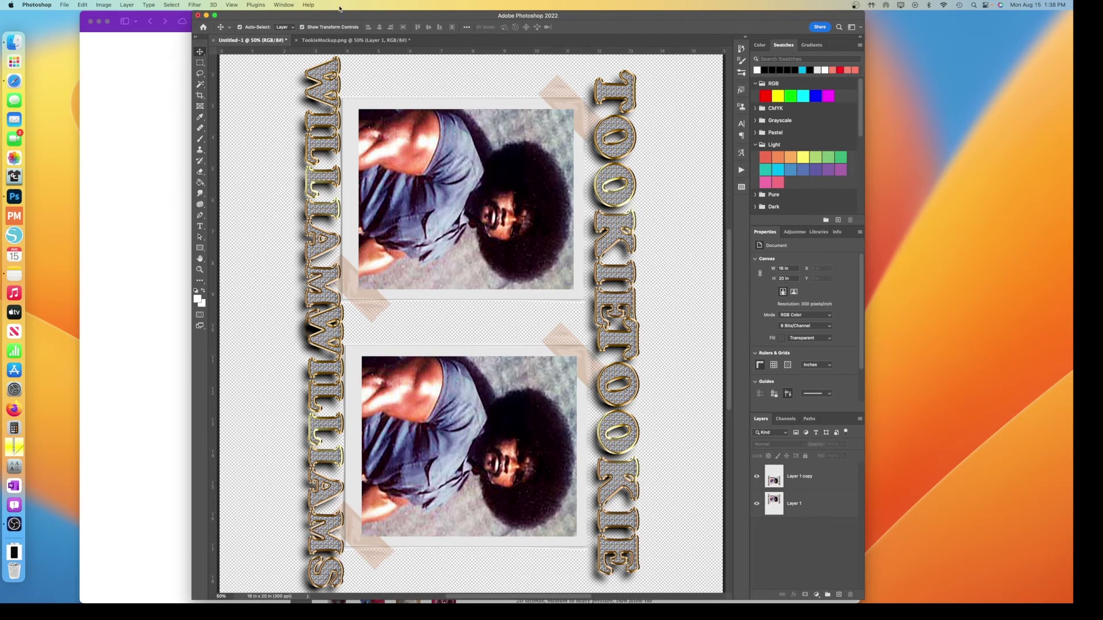
# Step: Space the two rotated designs apart on the larger canvas, one near the upper edge and the copy below it without overlap
pyautogui.moveTo(616, 188); pyautogui.dragTo(611, 180)
pyautogui.press('super+minus')
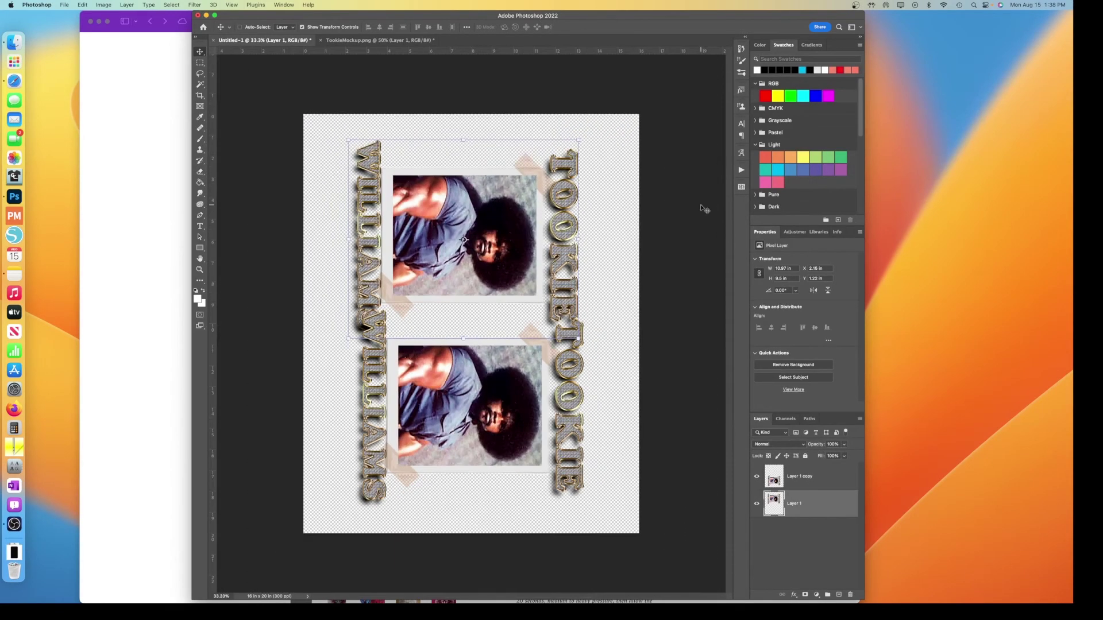
pyautogui.moveTo(564, 226); pyautogui.dragTo(565, 202)
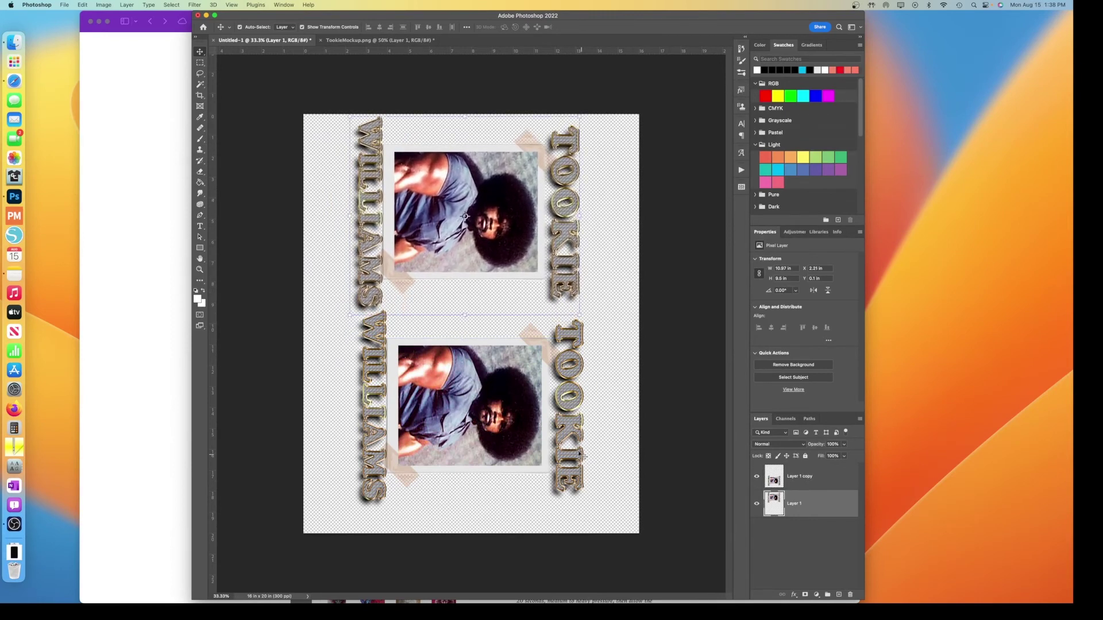
pyautogui.moveTo(559, 430); pyautogui.dragTo(554, 442)
pyautogui.moveTo(569, 201); pyautogui.dragTo(571, 202)
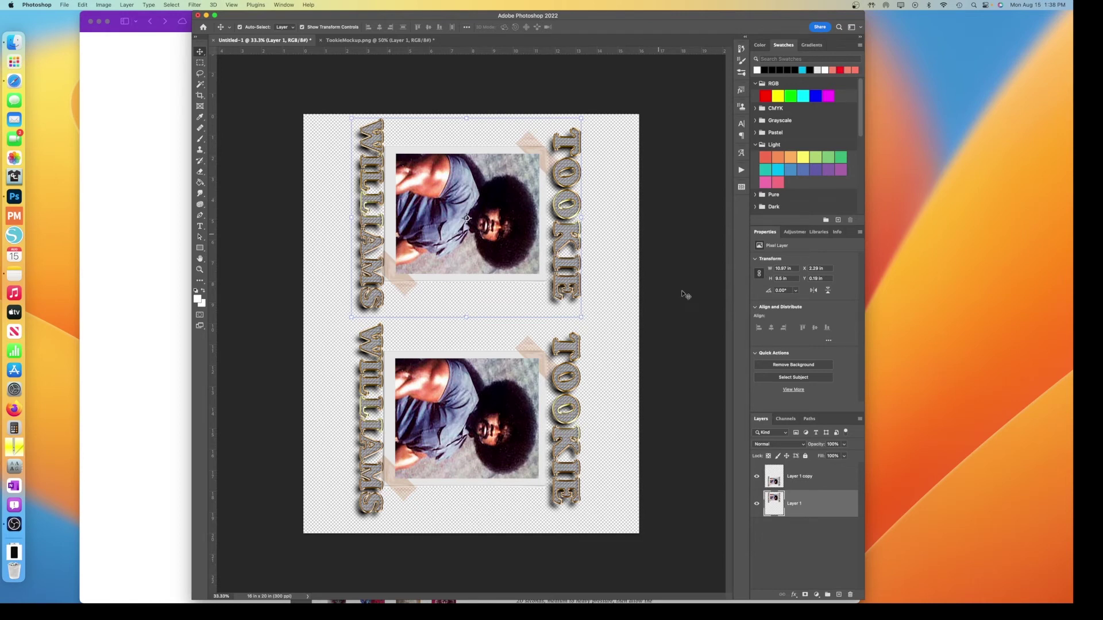
# Step: Set the lower design's height to 10 in with its proportions linked
pyautogui.click(773, 486)
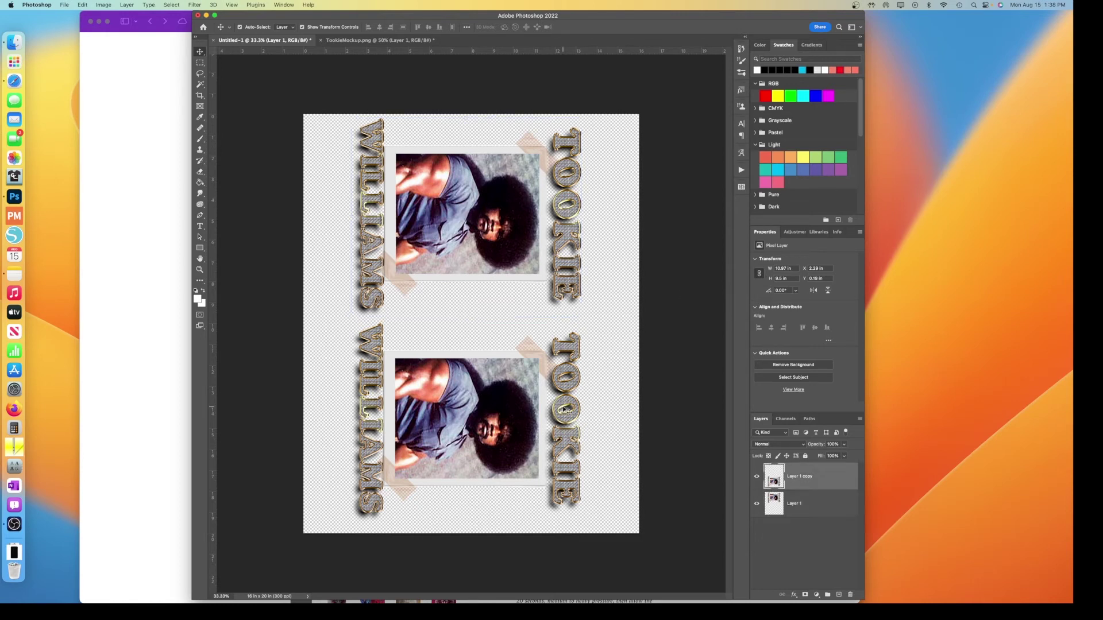
pyautogui.click(786, 279)
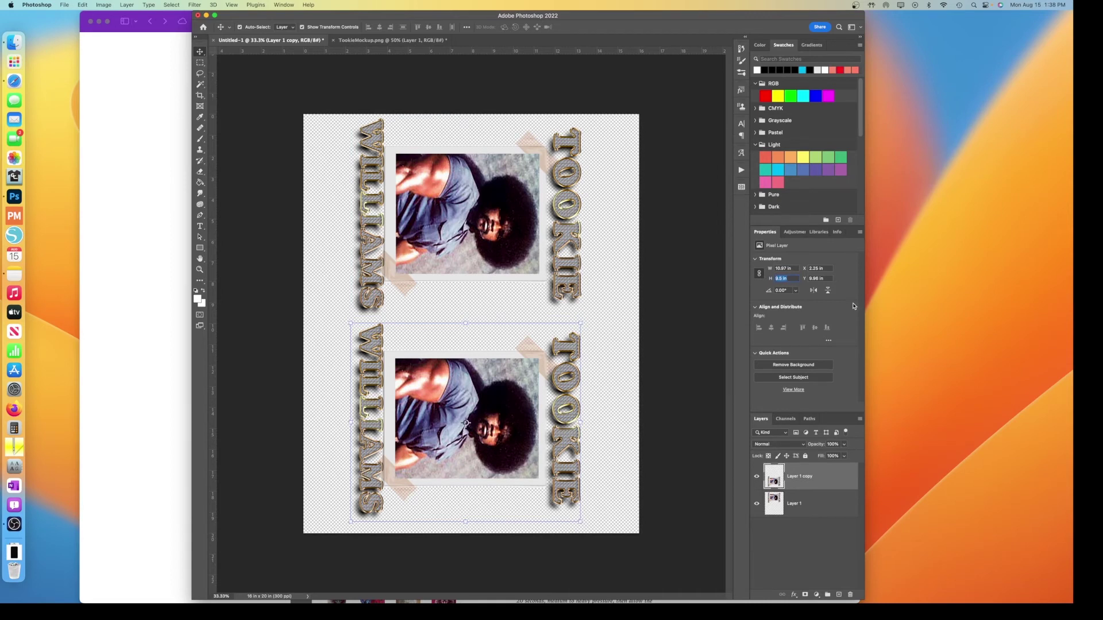
pyautogui.write('10')
pyautogui.press('Return')
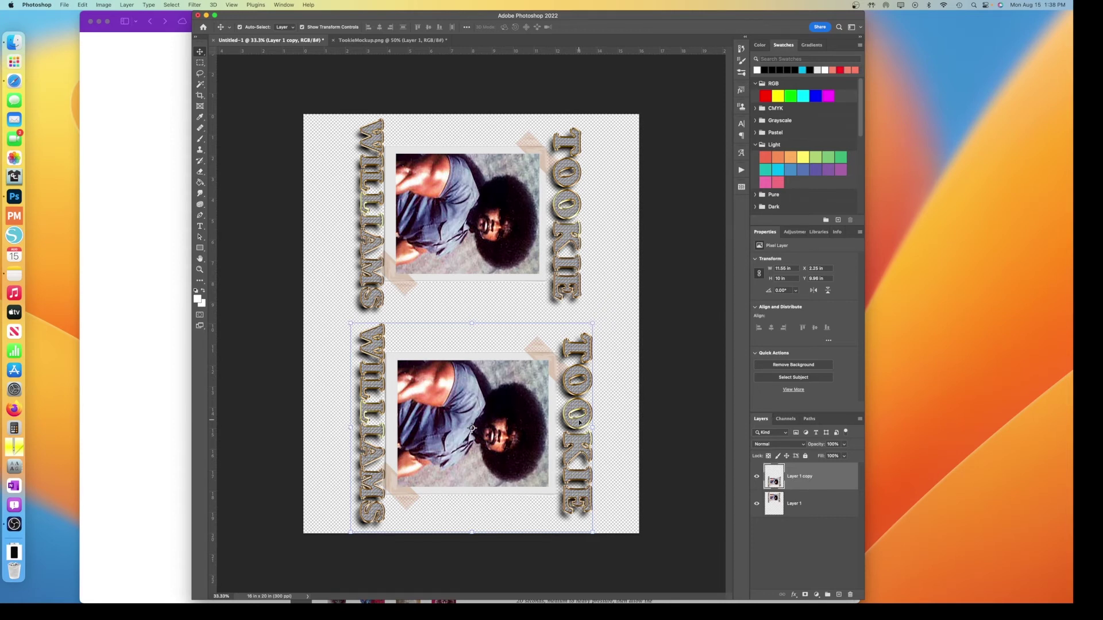
# Step: Try the two designs on a canvas 11 in wide by 17 in high
pyautogui.click(833, 526)
pyautogui.click(786, 268)
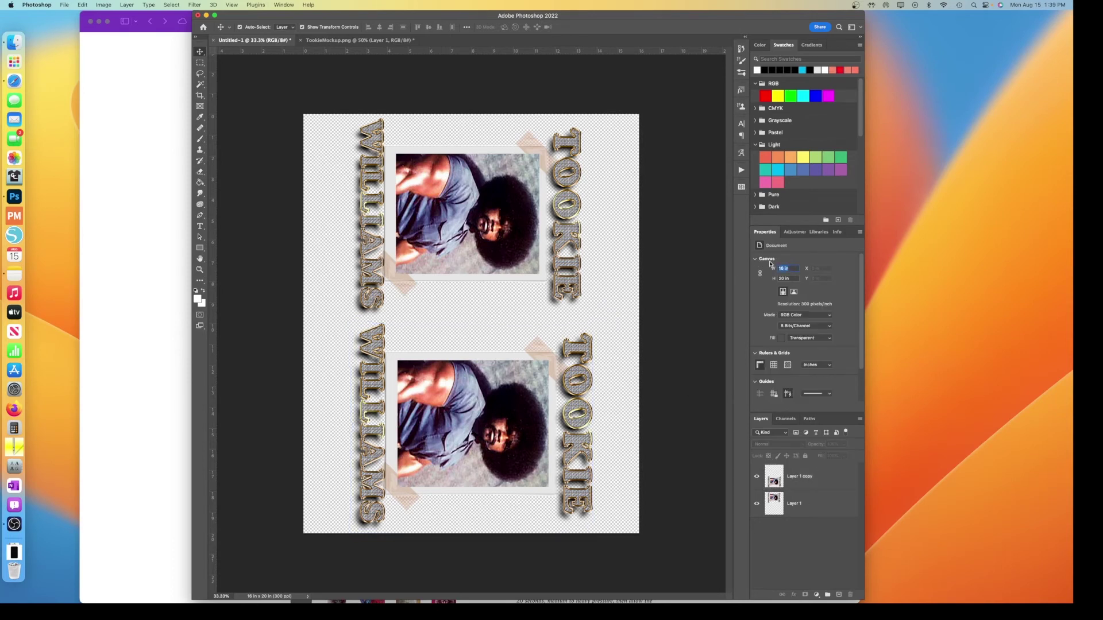
pyautogui.write('11')
pyautogui.press('Tab')
pyautogui.write('17')
pyautogui.press('Return')
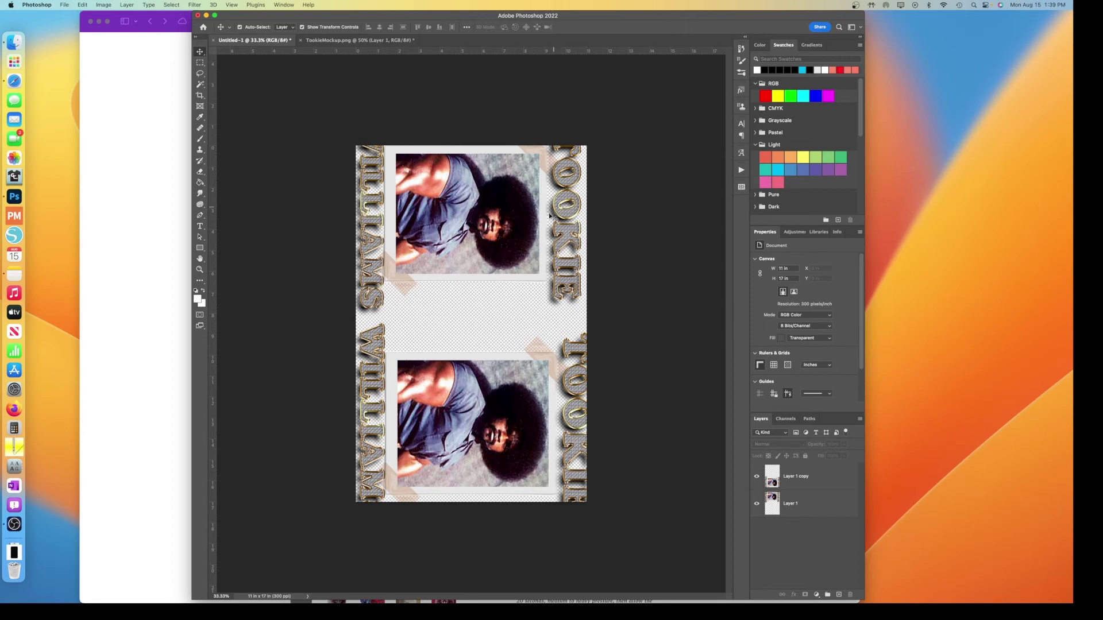
# Step: Set the canvas size to 14 in wide by 16 in high
pyautogui.click(791, 269)
pyautogui.write('14')
pyautogui.press('Tab')
pyautogui.write('6')
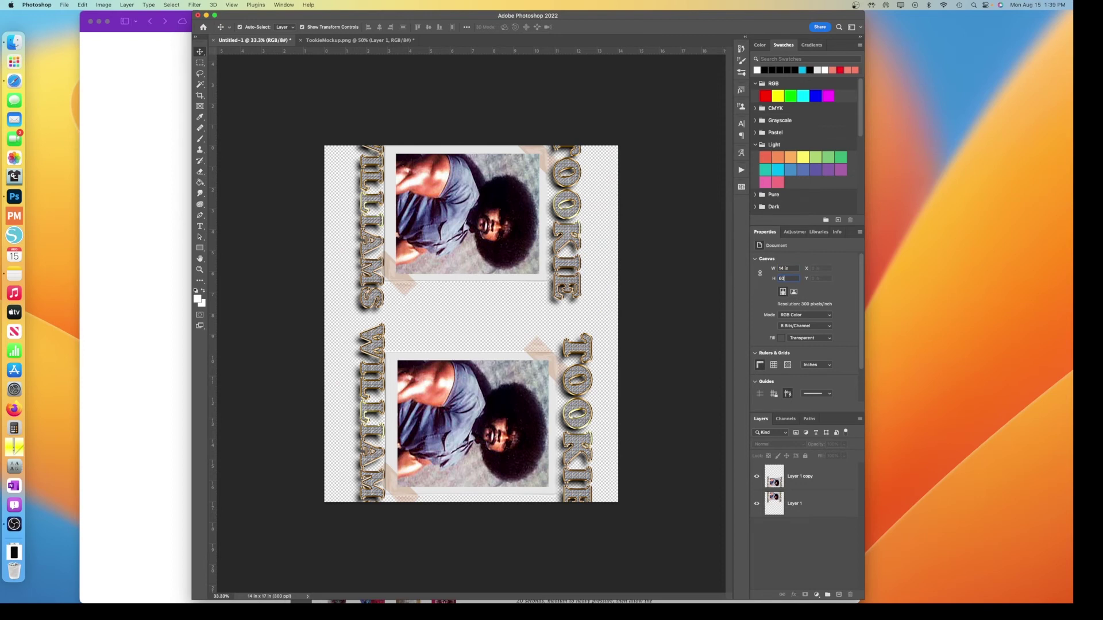
pyautogui.press('Return')
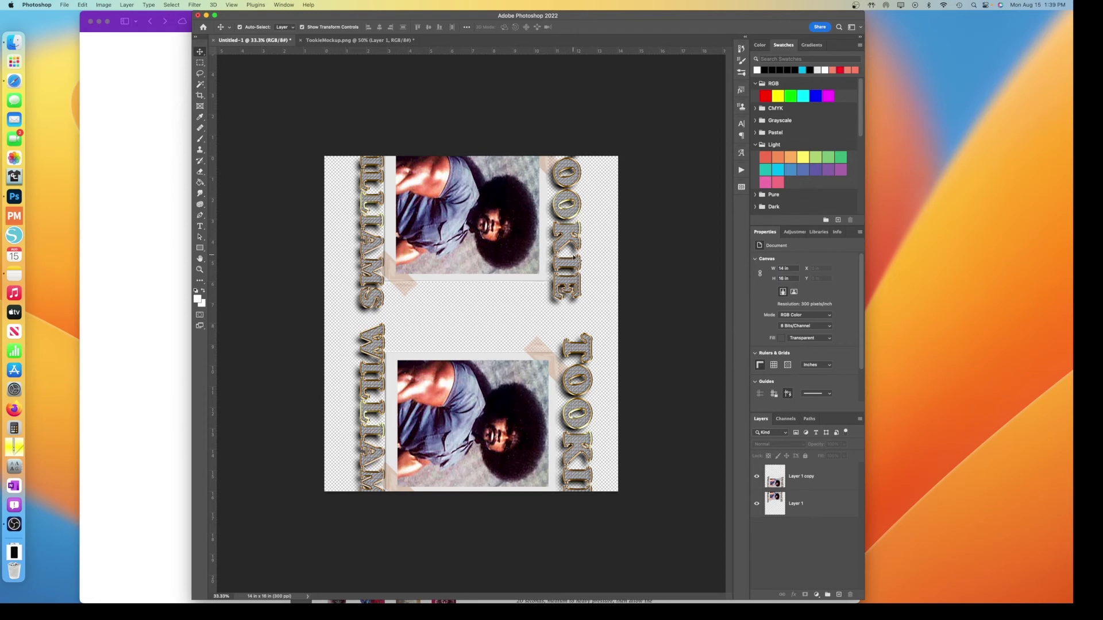
# Step: Delete the upper copy of the rotated design from the canvas
pyautogui.moveTo(576, 257); pyautogui.dragTo(568, 285)
pyautogui.press('Delete')
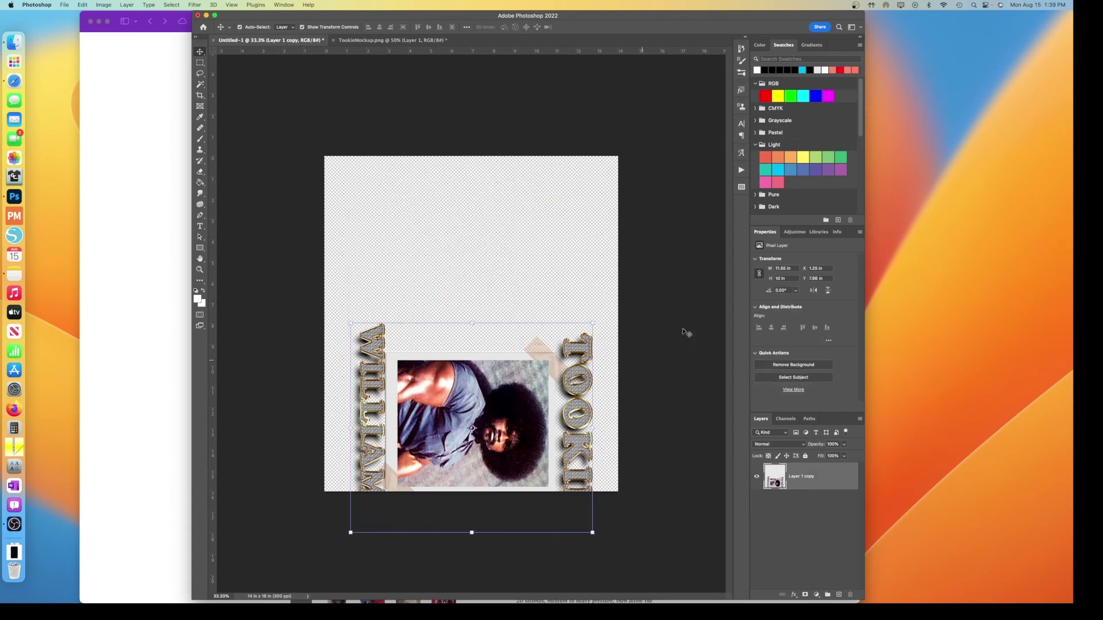
# Step: Rotate the remaining design by -90° and move it up so it fits entirely on the canvas
pyautogui.click(798, 293)
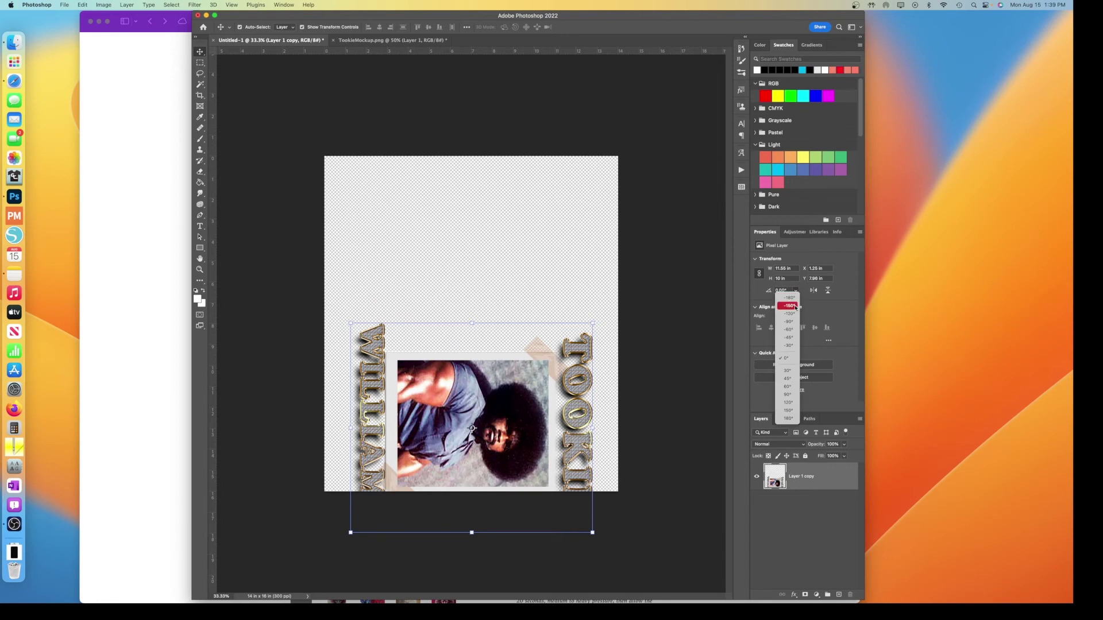
pyautogui.click(795, 359)
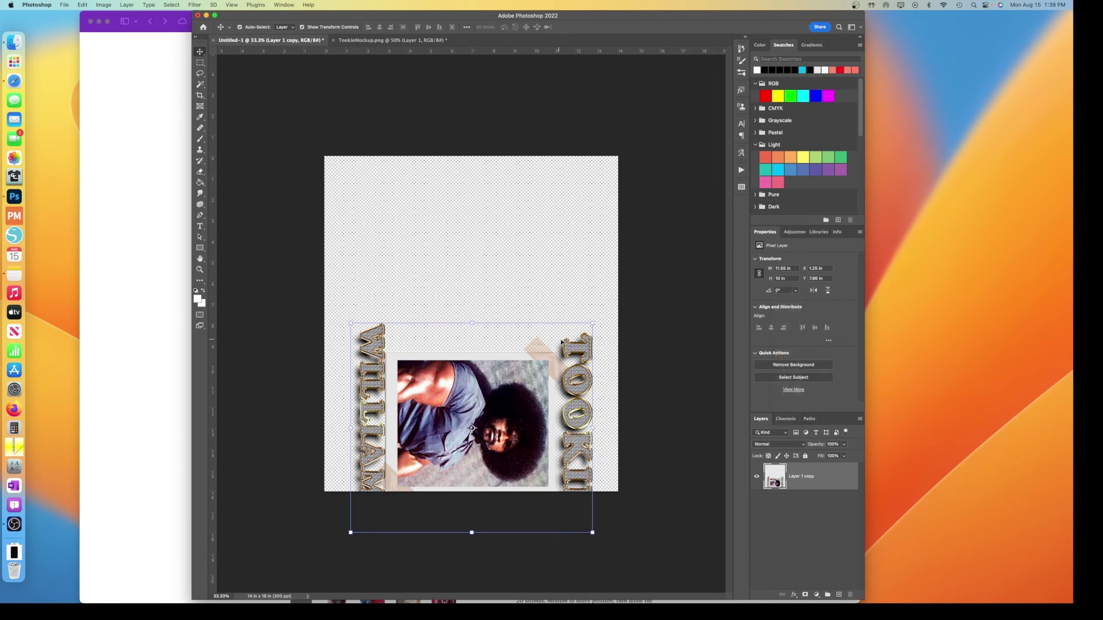
pyautogui.click(797, 291)
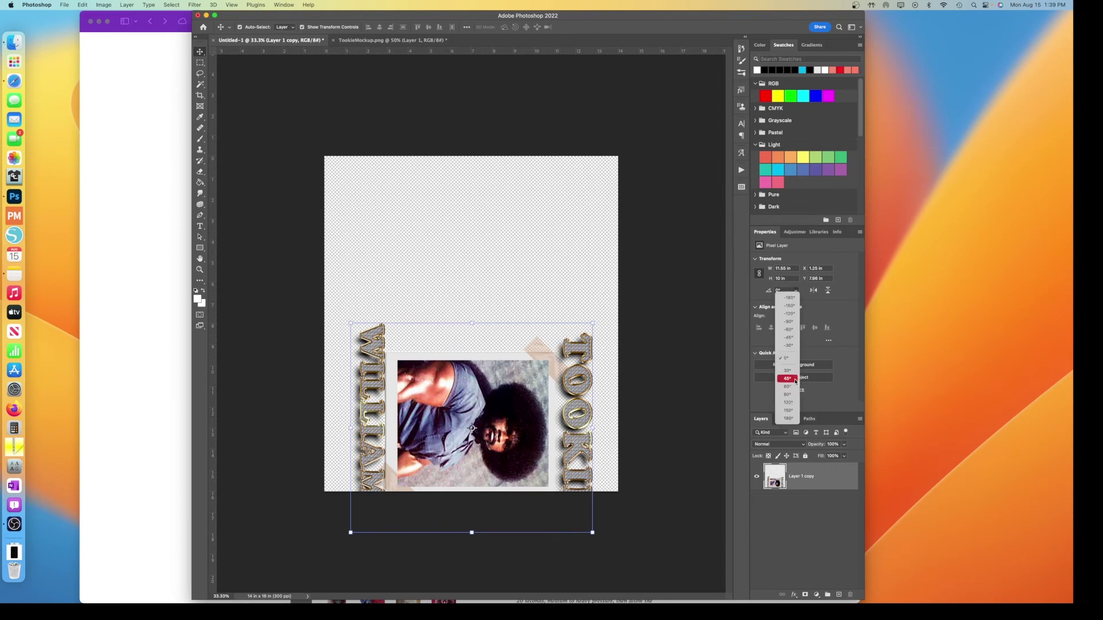
pyautogui.click(788, 323)
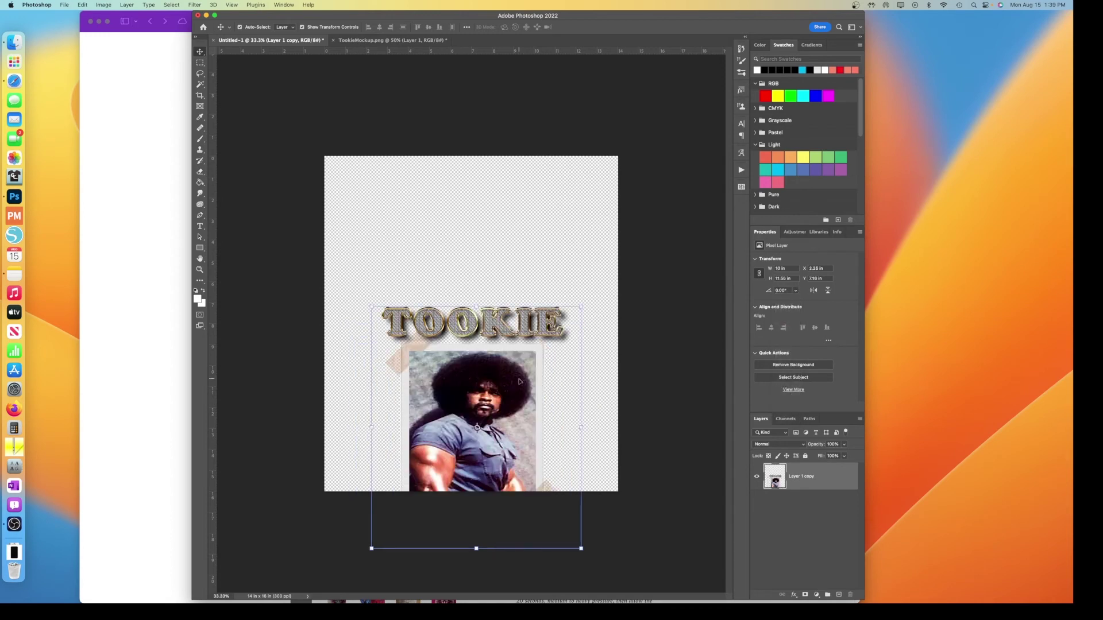
pyautogui.moveTo(504, 376); pyautogui.dragTo(506, 264)
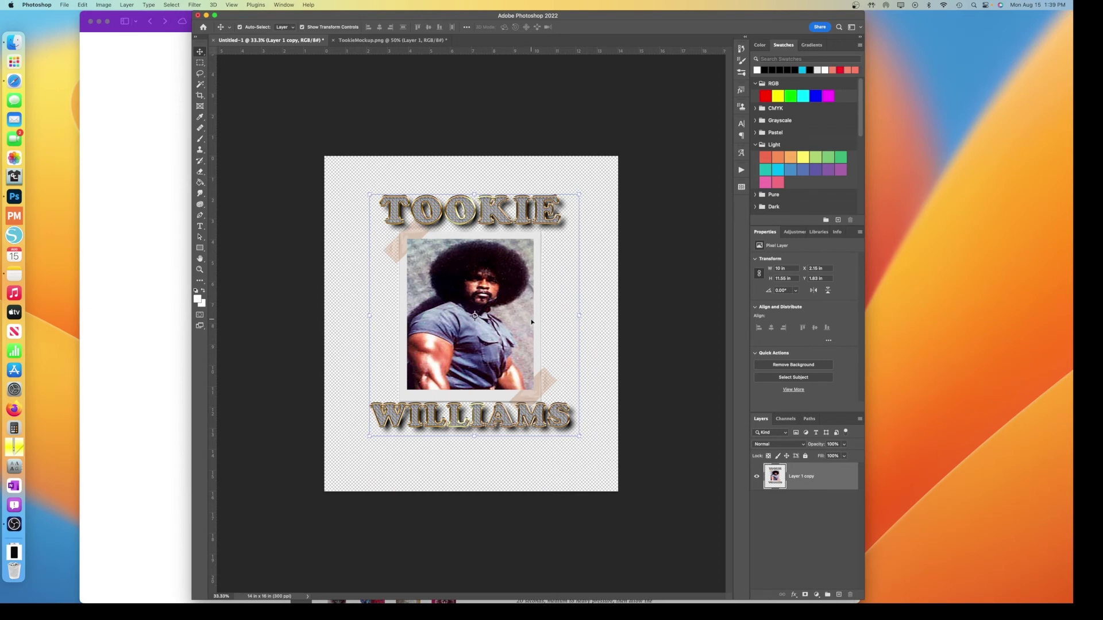
pyautogui.moveTo(532, 322); pyautogui.dragTo(532, 314)
# Step: Try the single upright design on a canvas 11 in wide by 17 in high, shifting it slightly down
pyautogui.click(802, 572)
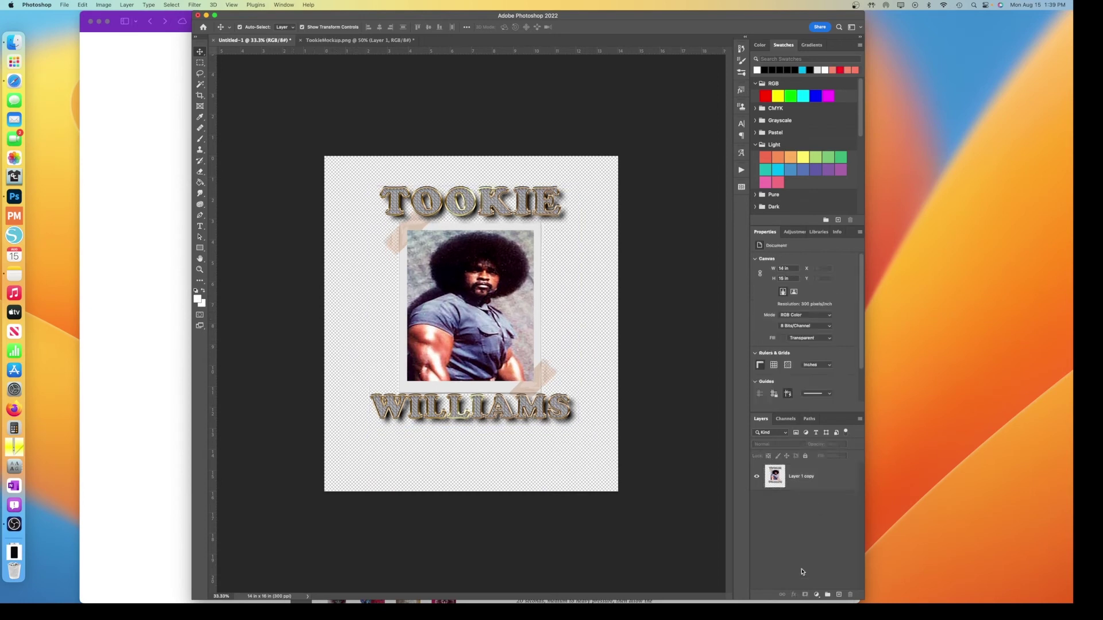
pyautogui.click(783, 268)
pyautogui.write('11')
pyautogui.press('Tab')
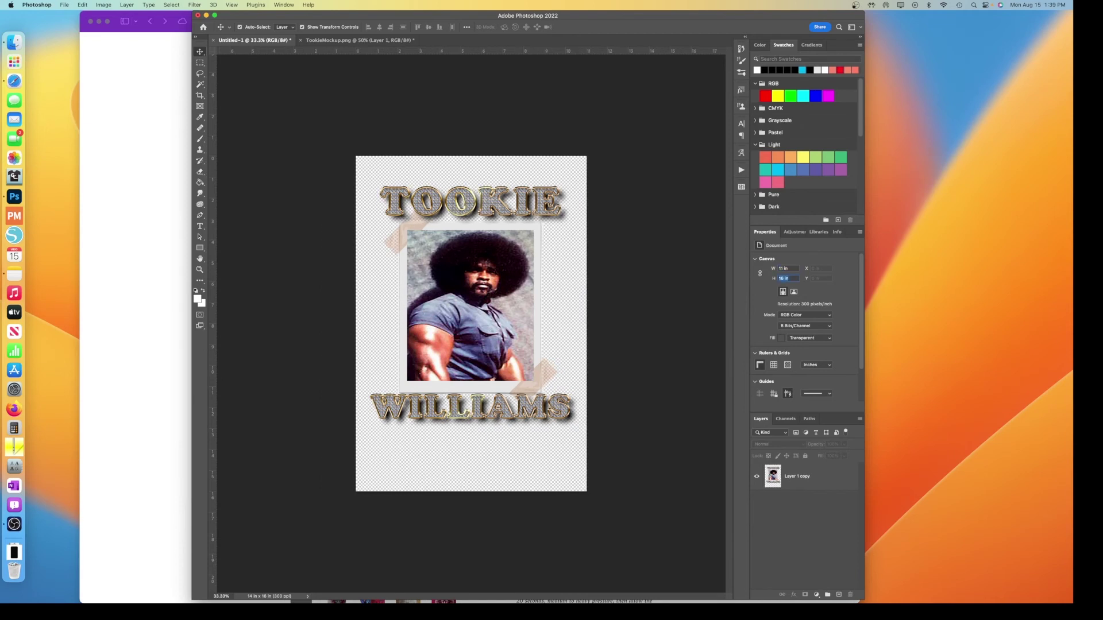
pyautogui.write('17')
pyautogui.press('Return')
pyautogui.click(521, 272)
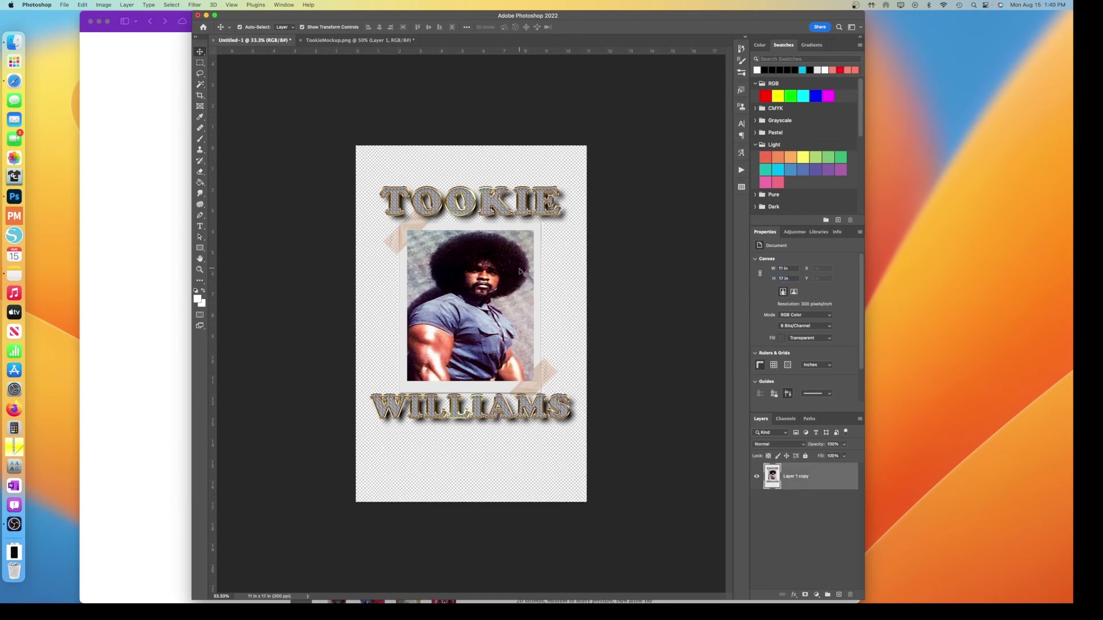
pyautogui.moveTo(521, 272); pyautogui.dragTo(519, 276)
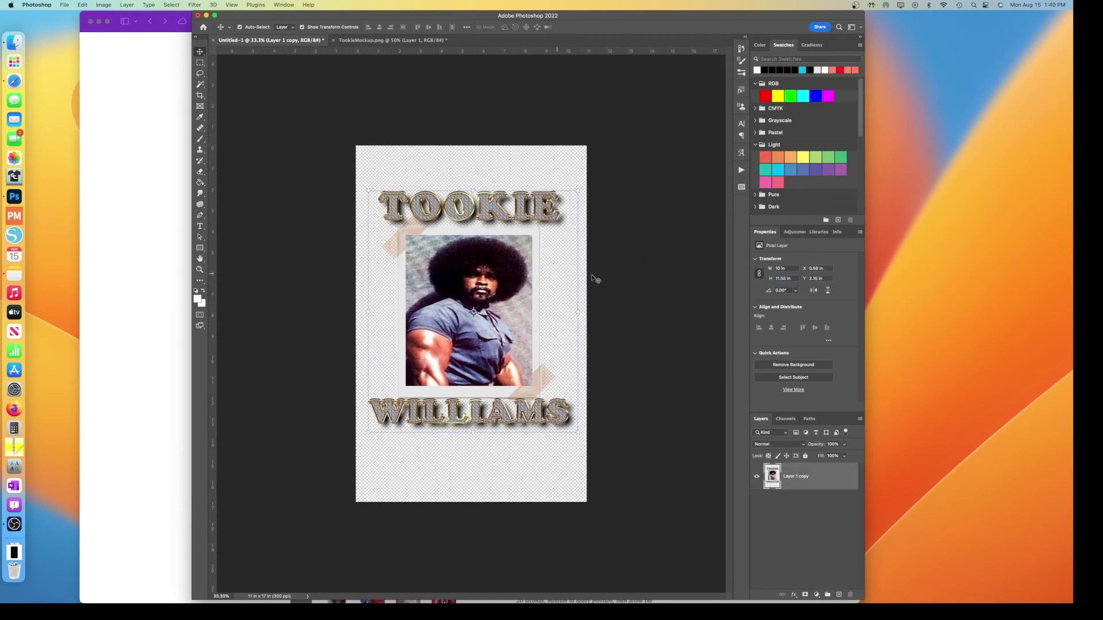
# Step: Set the canvas size to 16 in wide by 20 in high and move the design up near the upper edge
pyautogui.click(802, 500)
pyautogui.click(784, 269)
pyautogui.write('1')
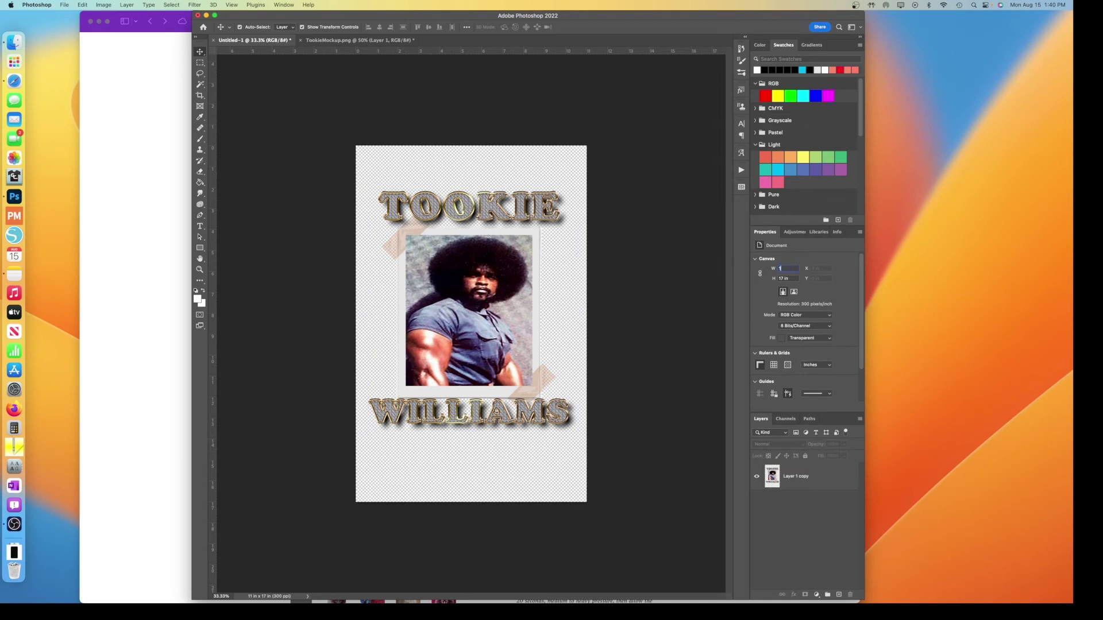
pyautogui.write('6')
pyautogui.press('Tab')
pyautogui.write('20')
pyautogui.press('Return')
pyautogui.moveTo(492, 279); pyautogui.dragTo(486, 212)
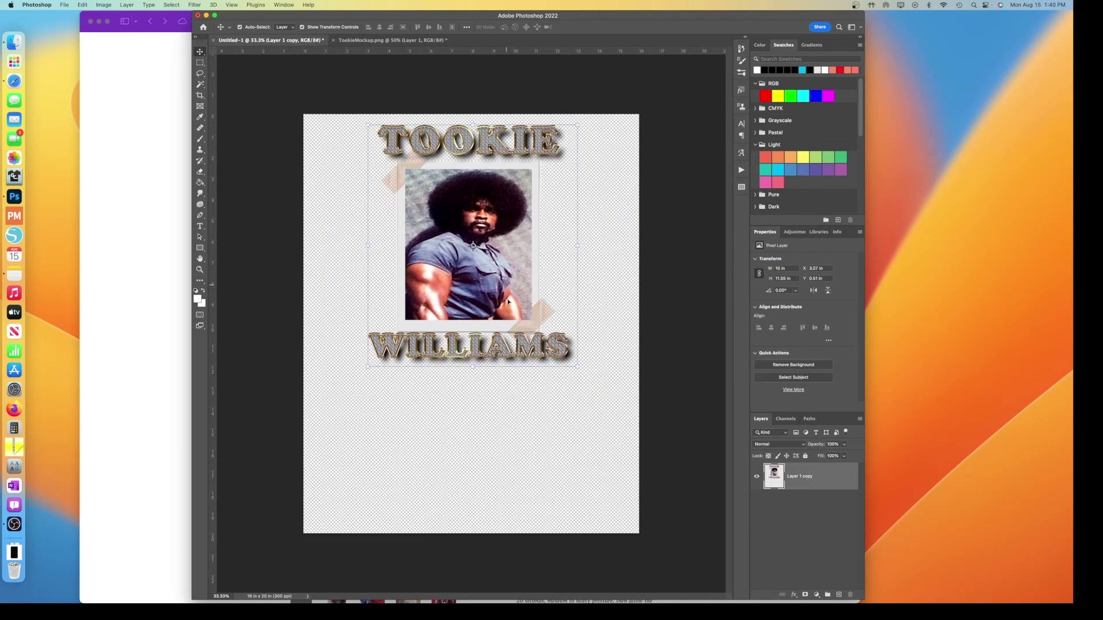
pyautogui.click(474, 451)
pyautogui.click(534, 310)
pyautogui.click(796, 550)
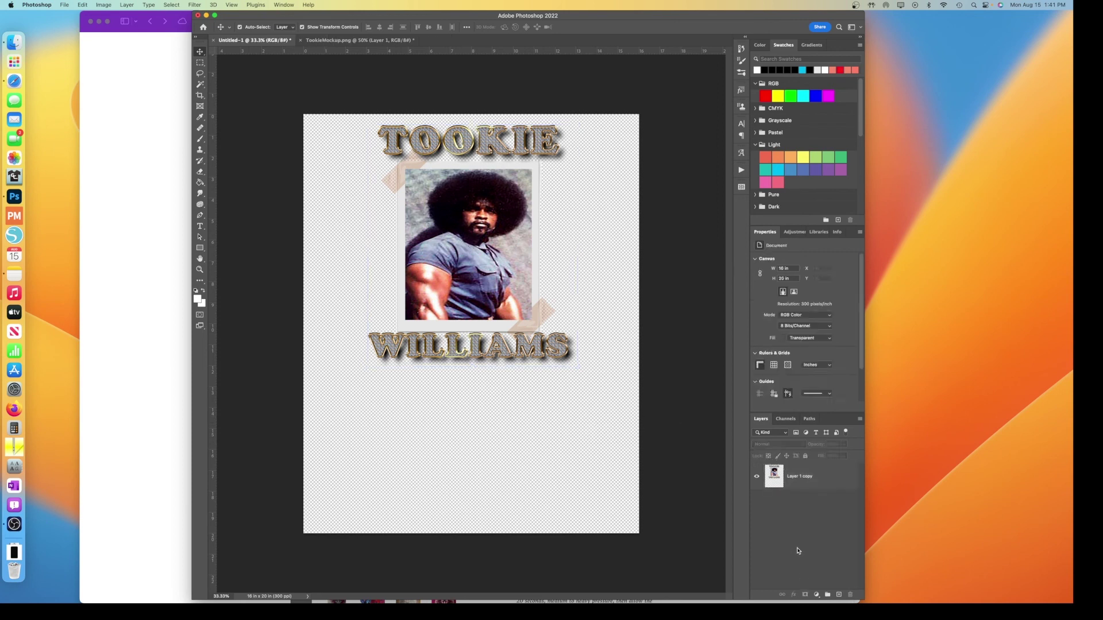